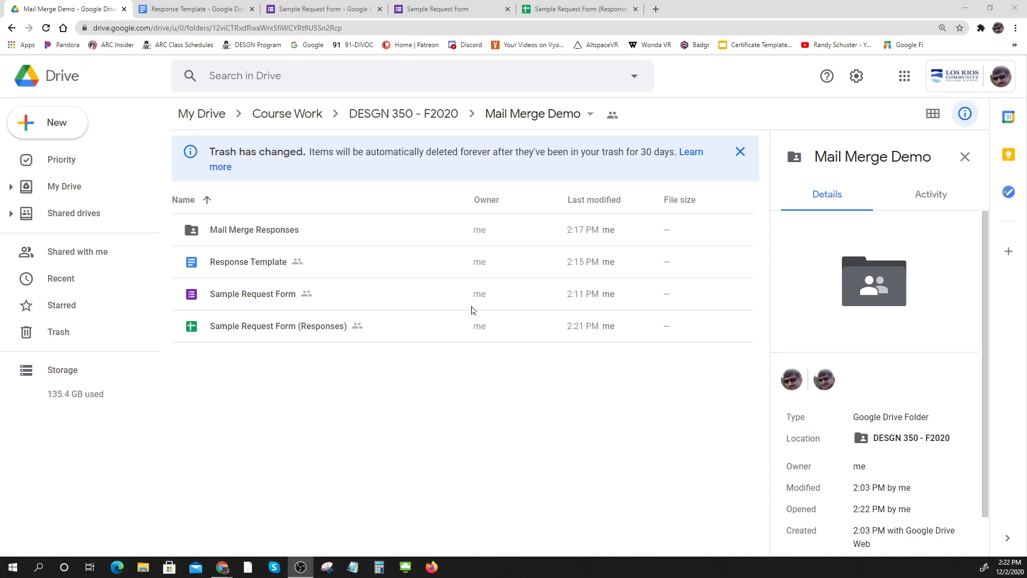
Review the Sample Request Form's name and email fields and its design type question in the form editor.
{"action": "left_click", "coordinate": [316, 16]}
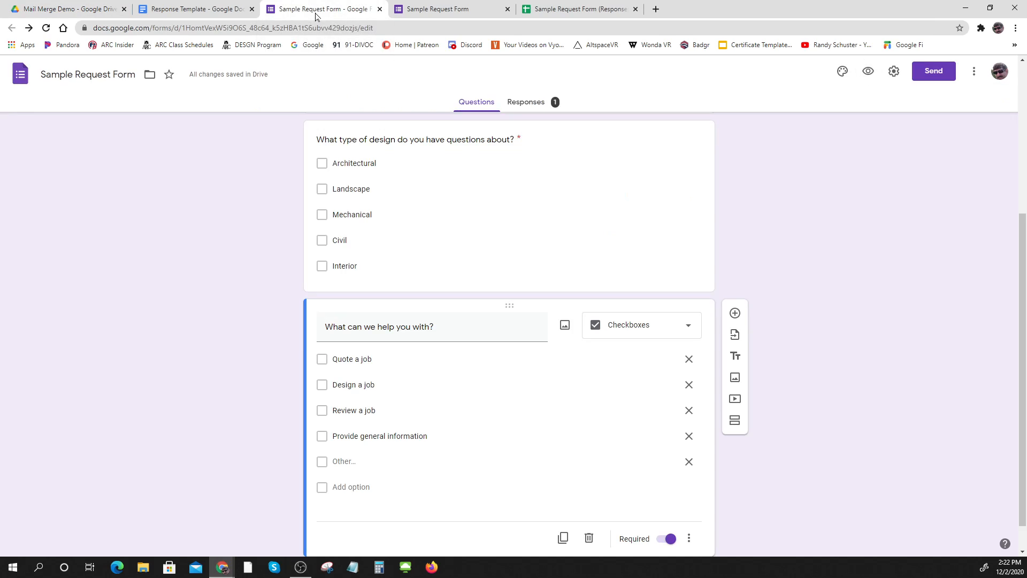
{"action": "scroll", "coordinate": [802, 374], "scroll_direction": "up", "scroll_amount": 5}
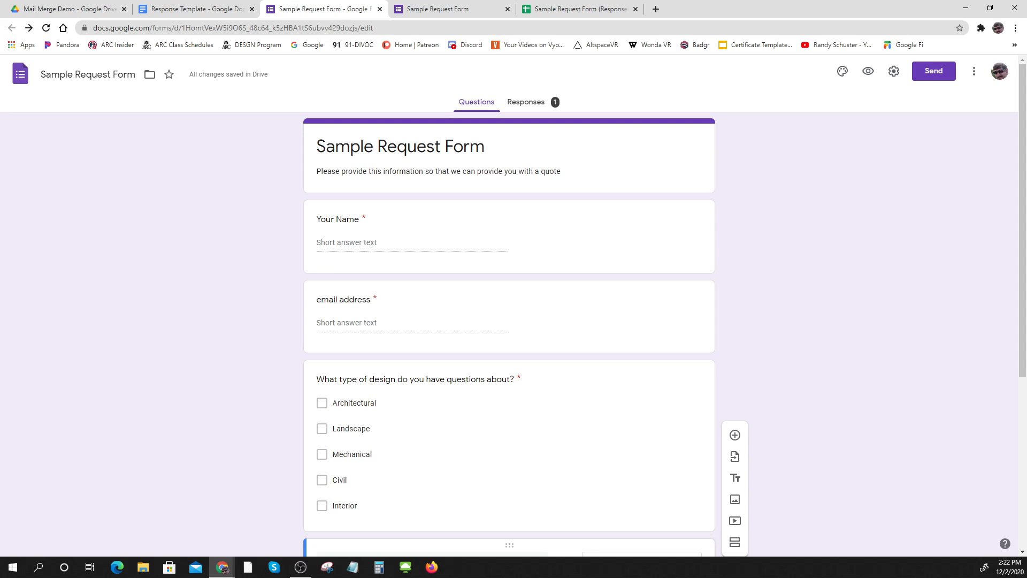
{"action": "left_click", "coordinate": [526, 102]}
{"action": "left_click", "coordinate": [475, 102]}
{"action": "key", "text": "ctrl"}
{"action": "key", "text": "ctrl"}
{"action": "key", "text": "ctrl"}
{"action": "scroll", "coordinate": [394, 353], "scroll_direction": "down", "scroll_amount": 1}
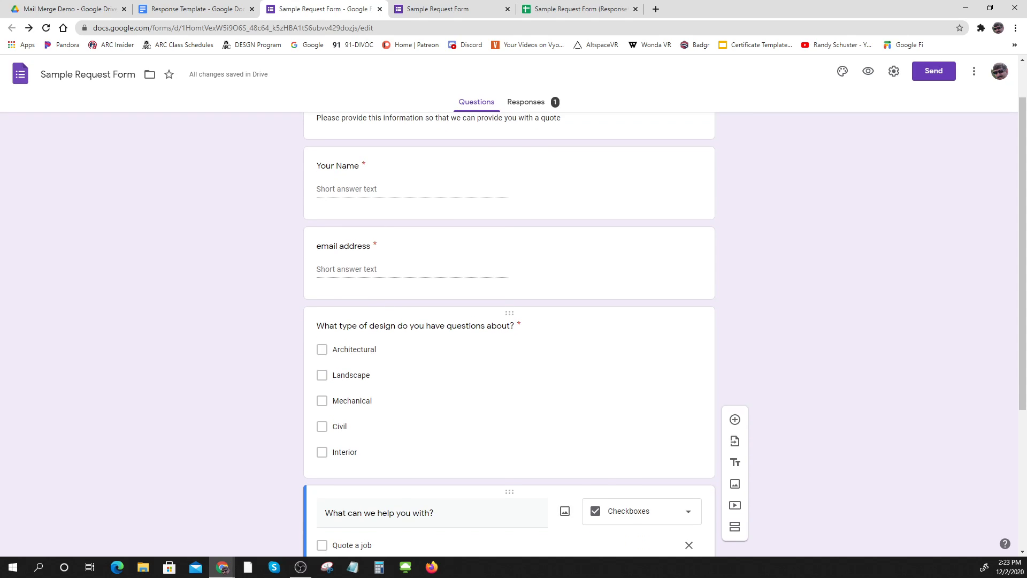
{"action": "key", "text": "ctrl"}
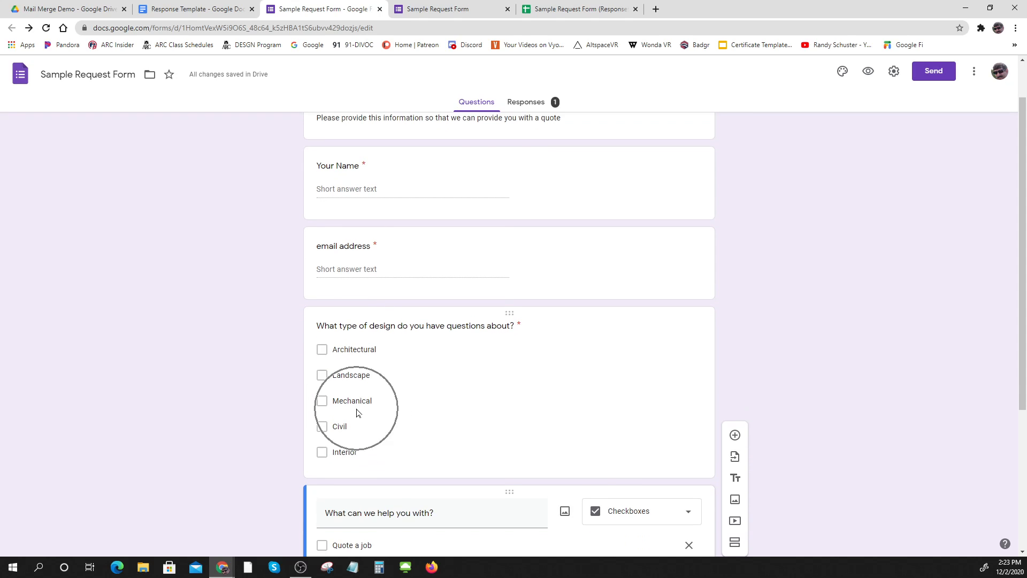
{"action": "scroll", "coordinate": [357, 412], "scroll_direction": "down", "scroll_amount": 4}
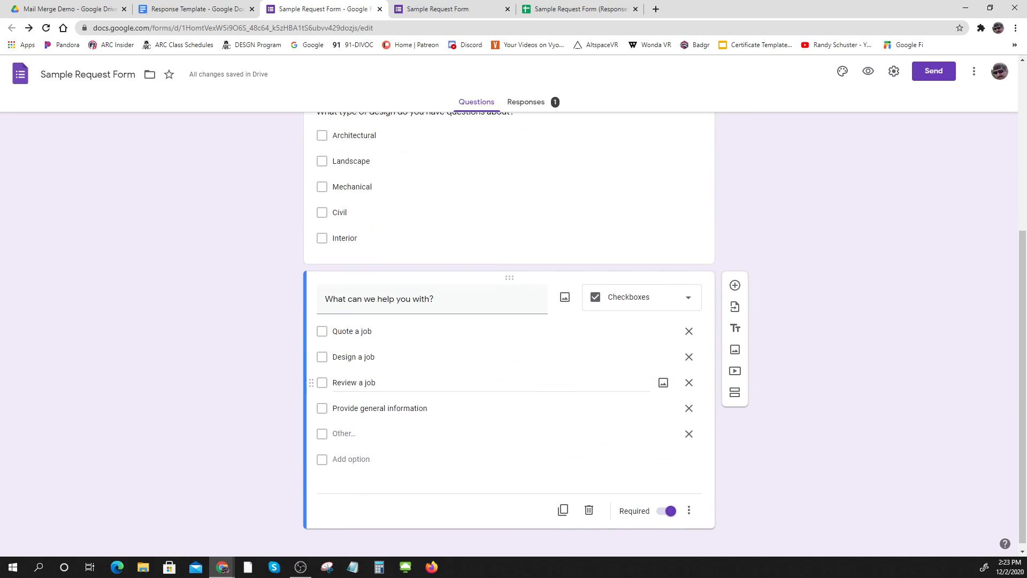
{"action": "key", "text": "ctrl"}
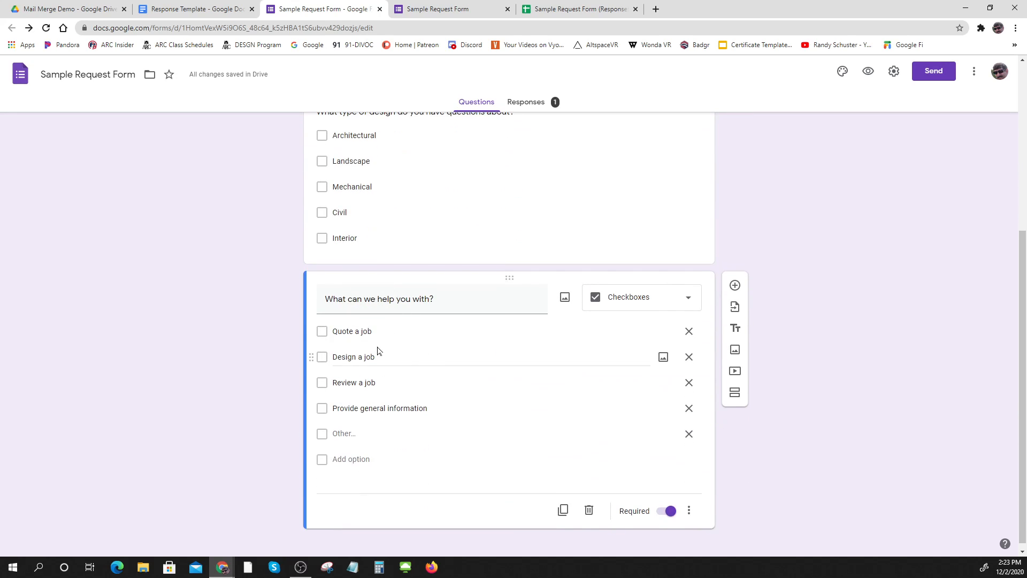
{"action": "scroll", "coordinate": [421, 271], "scroll_direction": "up", "scroll_amount": 2}
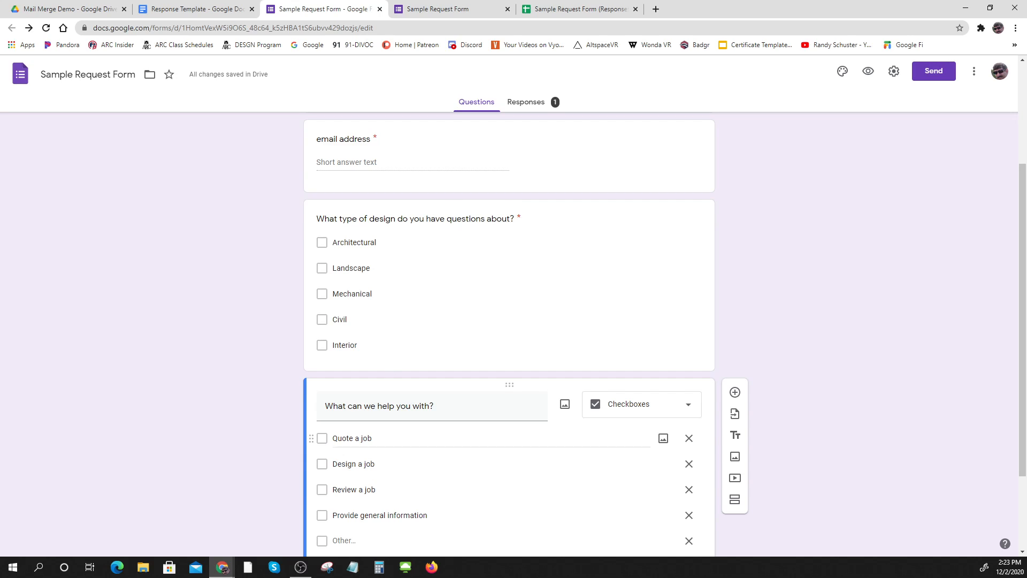
Examine the answer options of the "What can we help you with?" checkbox question.
{"action": "left_click", "coordinate": [368, 439]}
{"action": "key", "text": "ctrl"}
{"action": "key", "text": "ctrl"}
{"action": "key", "text": "ctrl"}
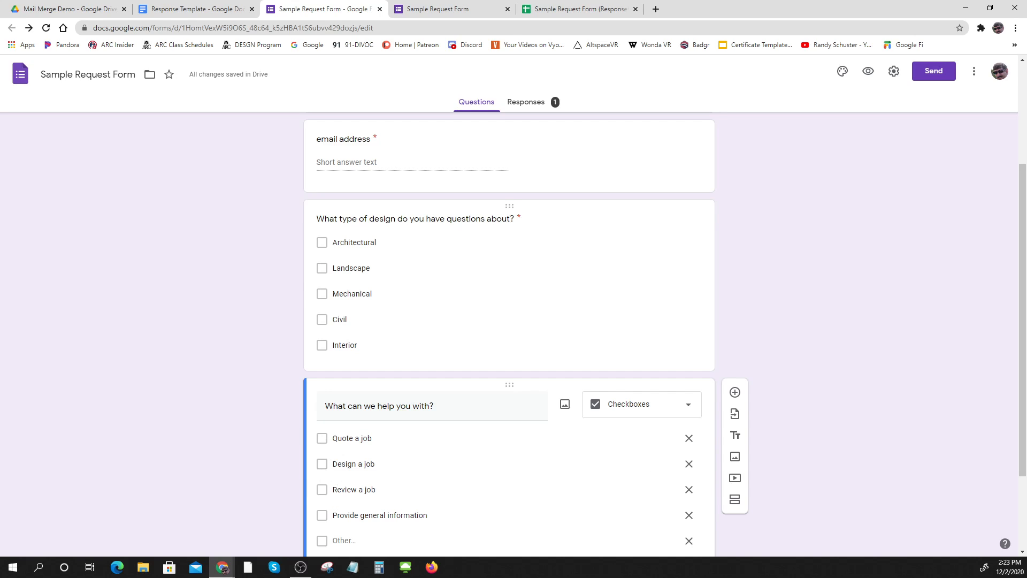
{"action": "key", "text": "ctrl"}
{"action": "key", "text": "ctrl"}
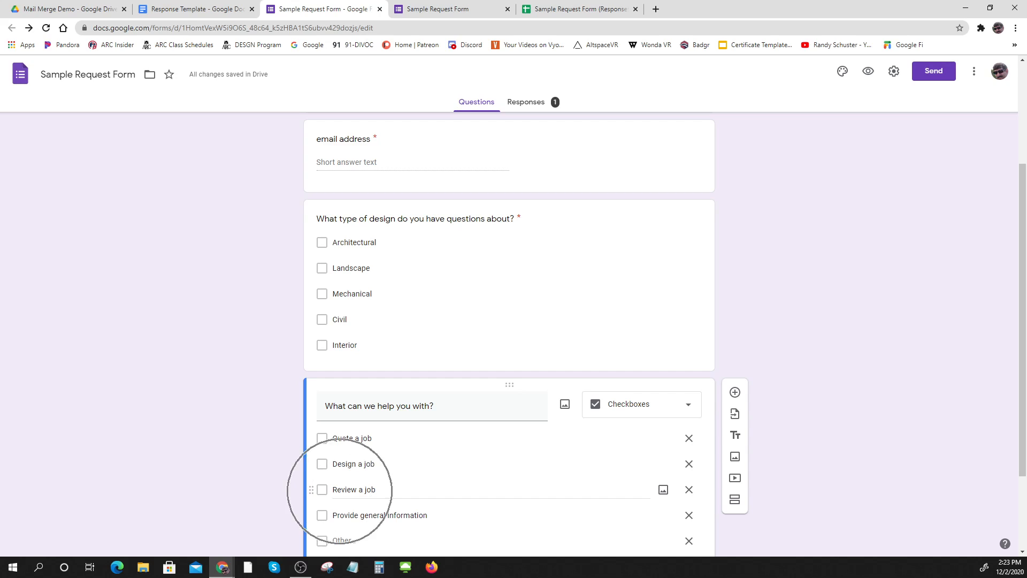
{"action": "scroll", "coordinate": [344, 513], "scroll_direction": "down", "scroll_amount": 2}
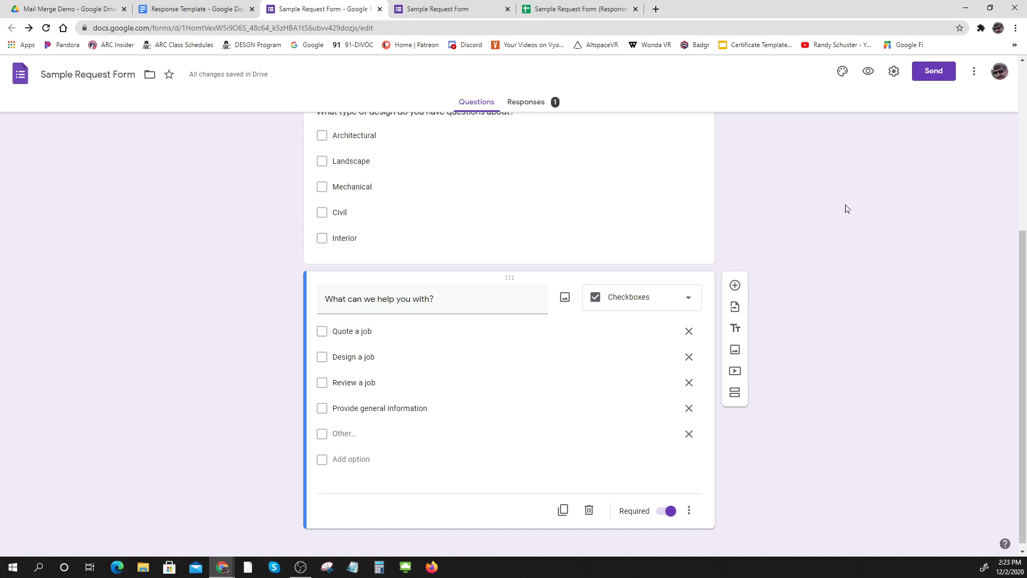
{"action": "scroll", "coordinate": [828, 246], "scroll_direction": "up", "scroll_amount": 5}
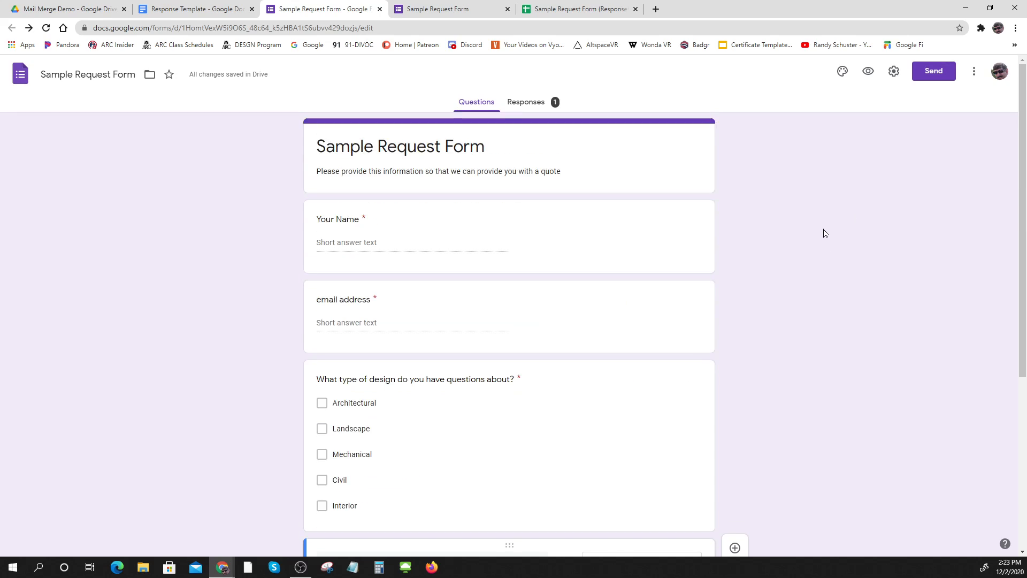
Preview the Sample Request Form as respondents see it, and return to the form editor.
{"action": "left_click", "coordinate": [868, 71]}
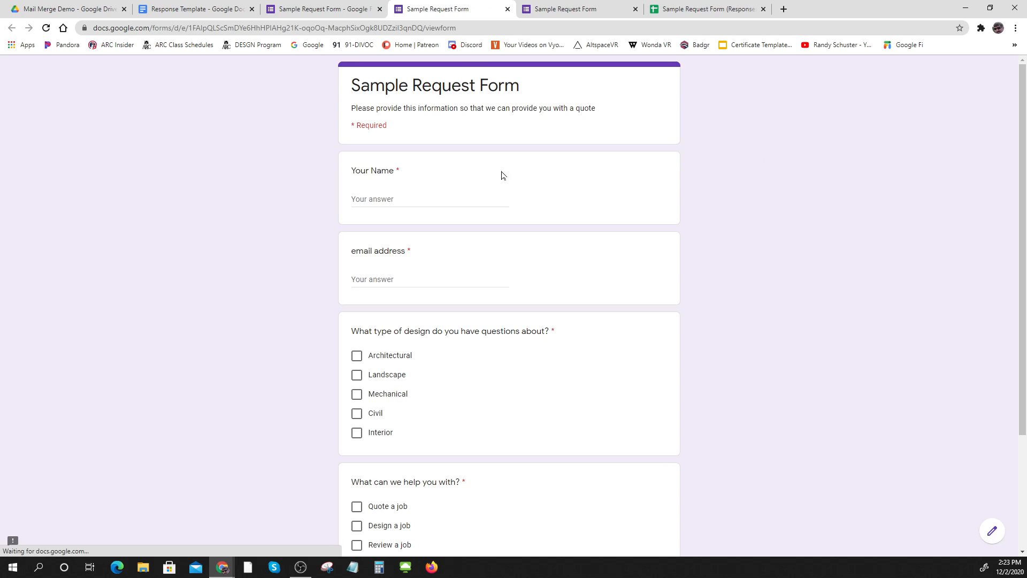
{"action": "scroll", "coordinate": [423, 229], "scroll_direction": "down", "scroll_amount": 3}
{"action": "scroll", "coordinate": [424, 228], "scroll_direction": "up", "scroll_amount": 3}
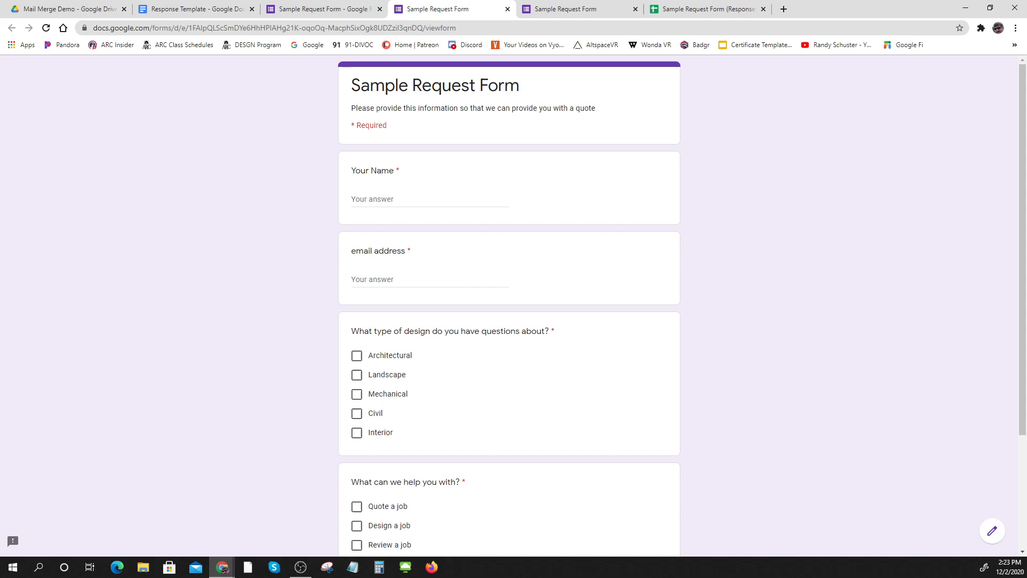
{"action": "left_click", "coordinate": [336, 11]}
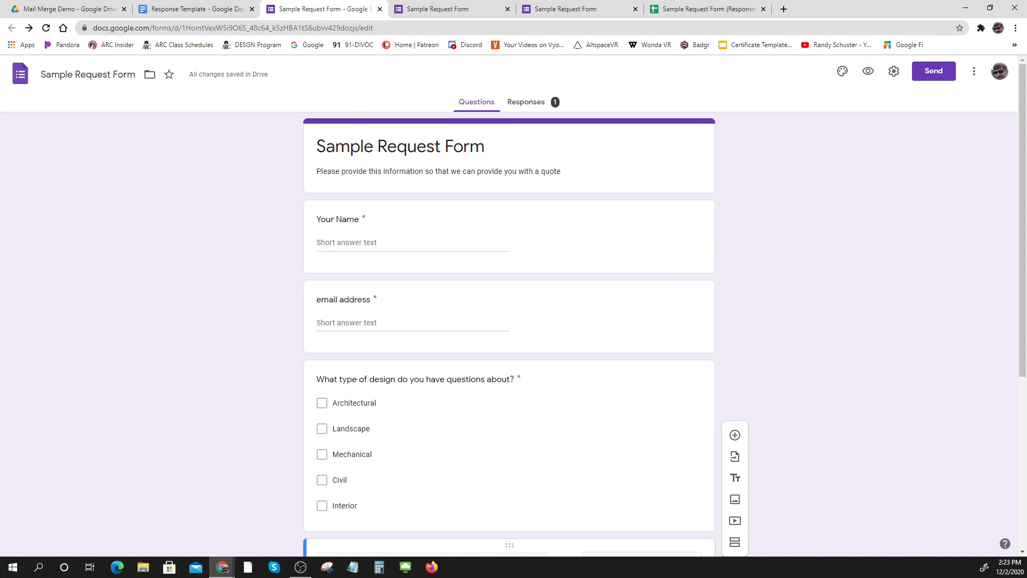
Review the form's general and presentation settings, including the confirmation message, and save them.
{"action": "left_click", "coordinate": [895, 73]}
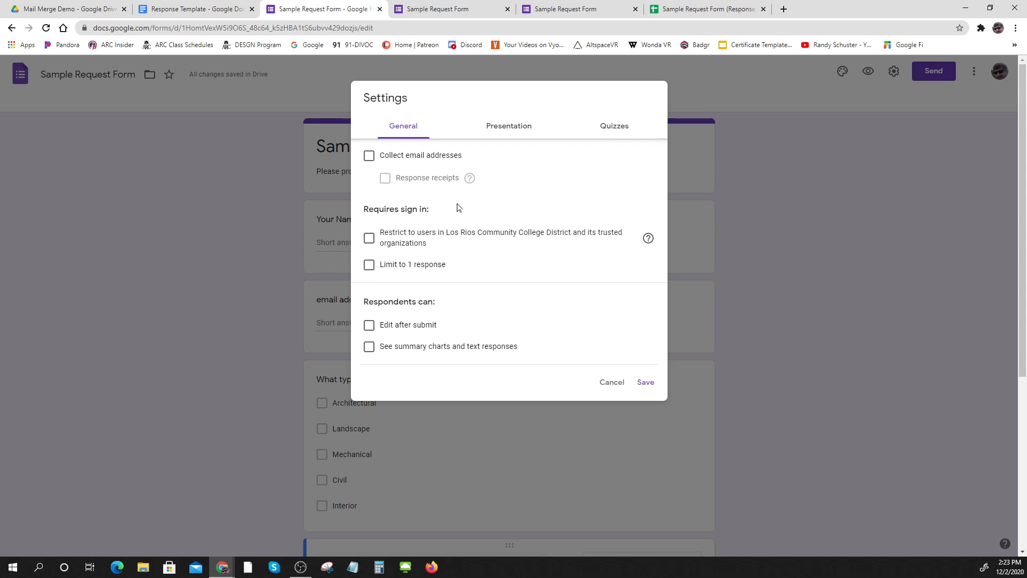
{"action": "left_click", "coordinate": [510, 131]}
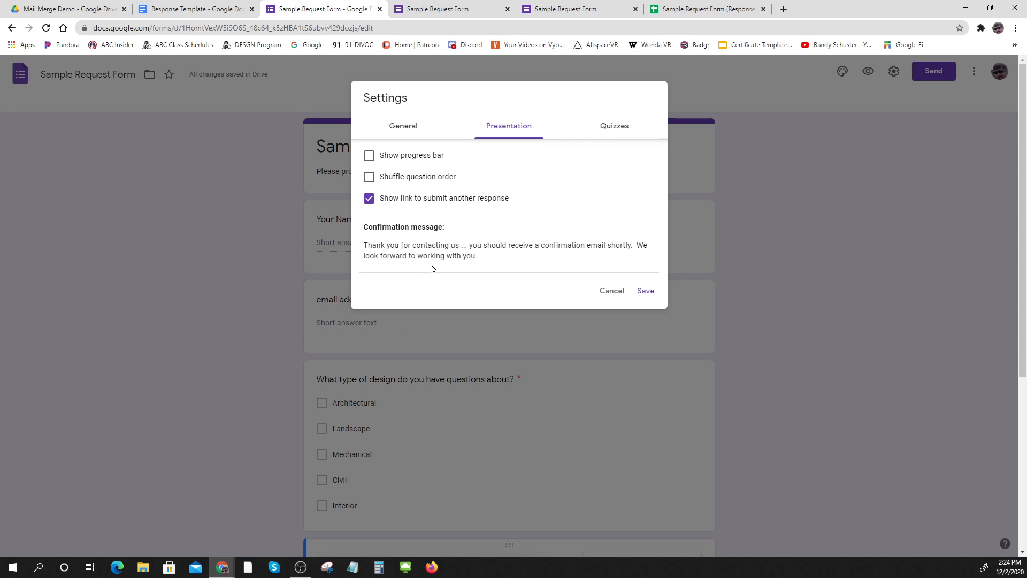
{"action": "left_click", "coordinate": [646, 292]}
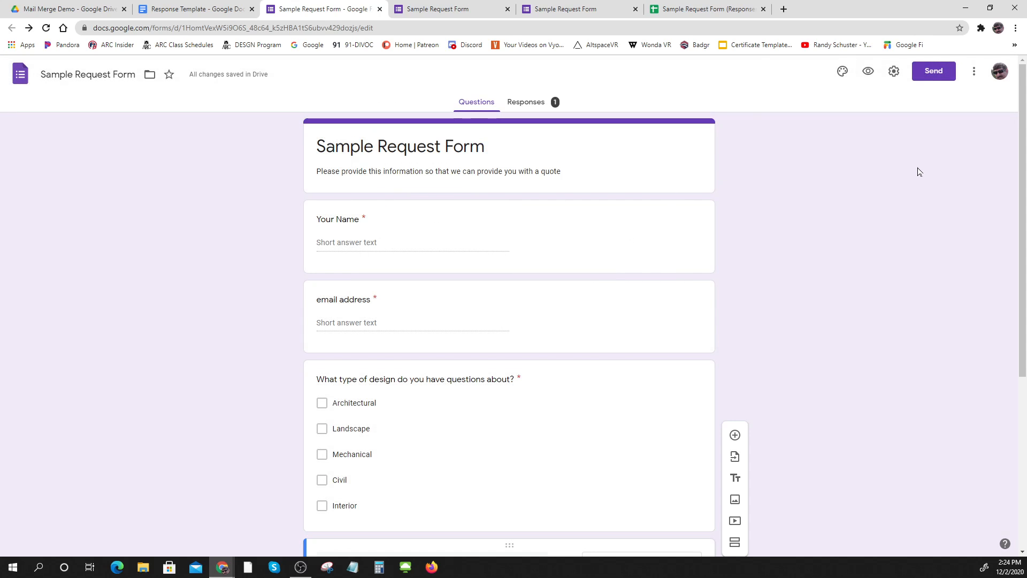
View the form's response summary and check its response options, including email notifications for new responses.
{"action": "left_click", "coordinate": [526, 103]}
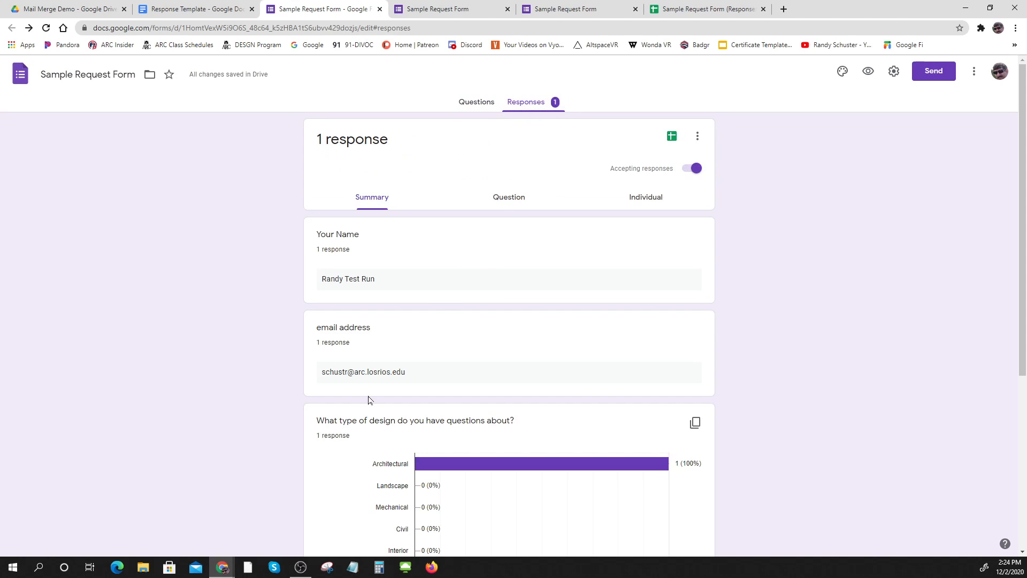
{"action": "left_click", "coordinate": [673, 137]}
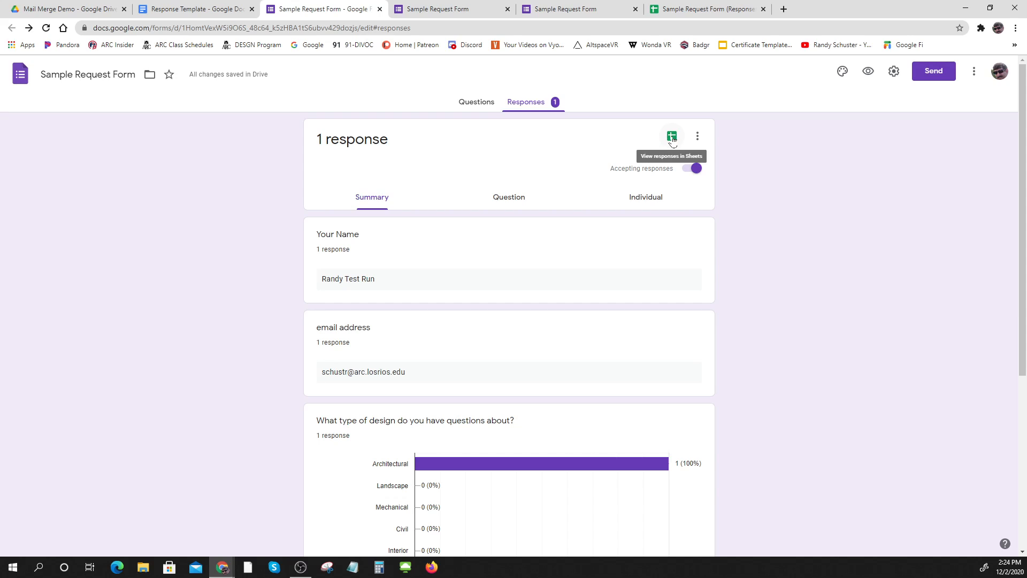
{"action": "left_click", "coordinate": [698, 138]}
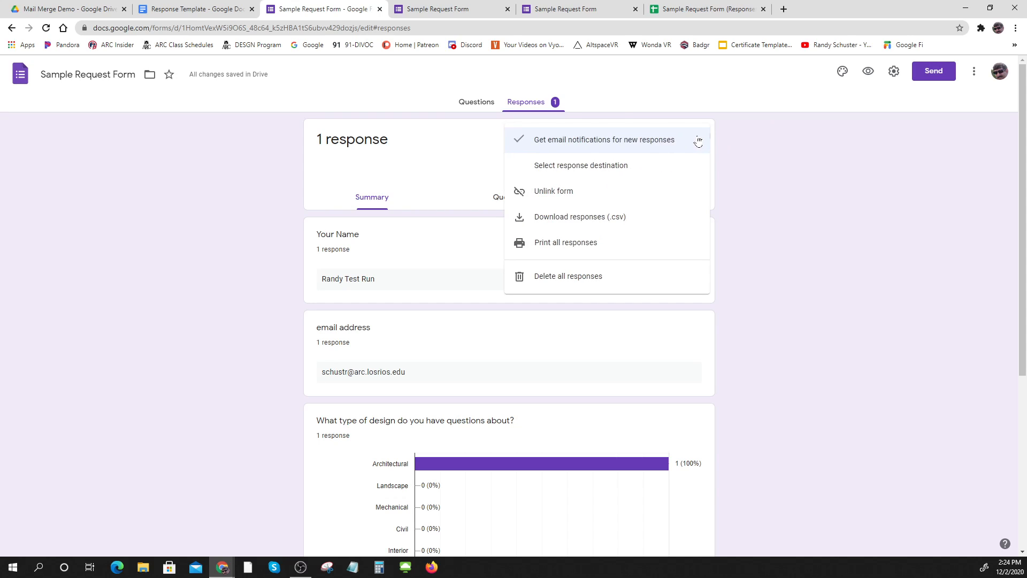
{"action": "left_click", "coordinate": [593, 148]}
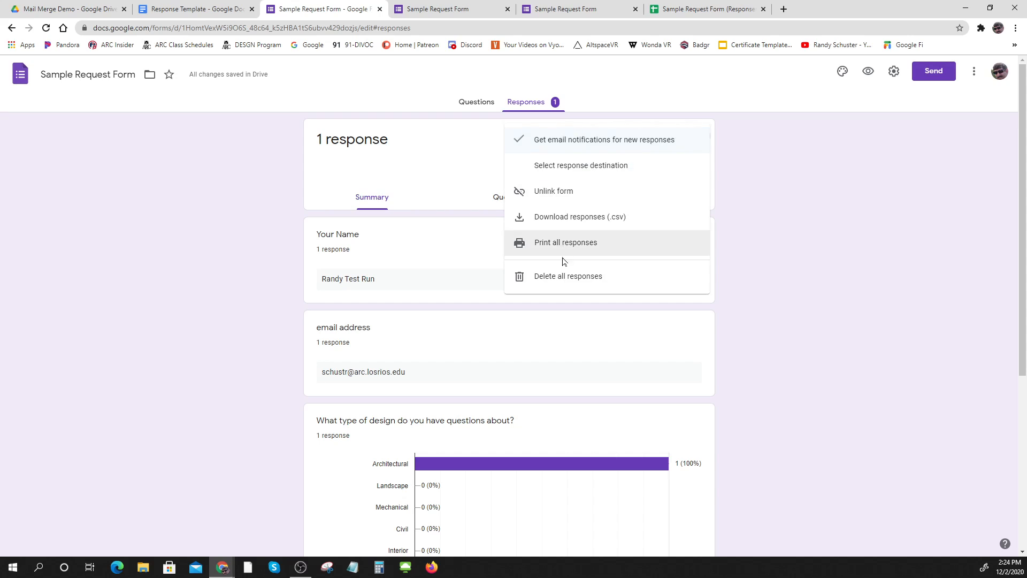
{"action": "left_click", "coordinate": [810, 220]}
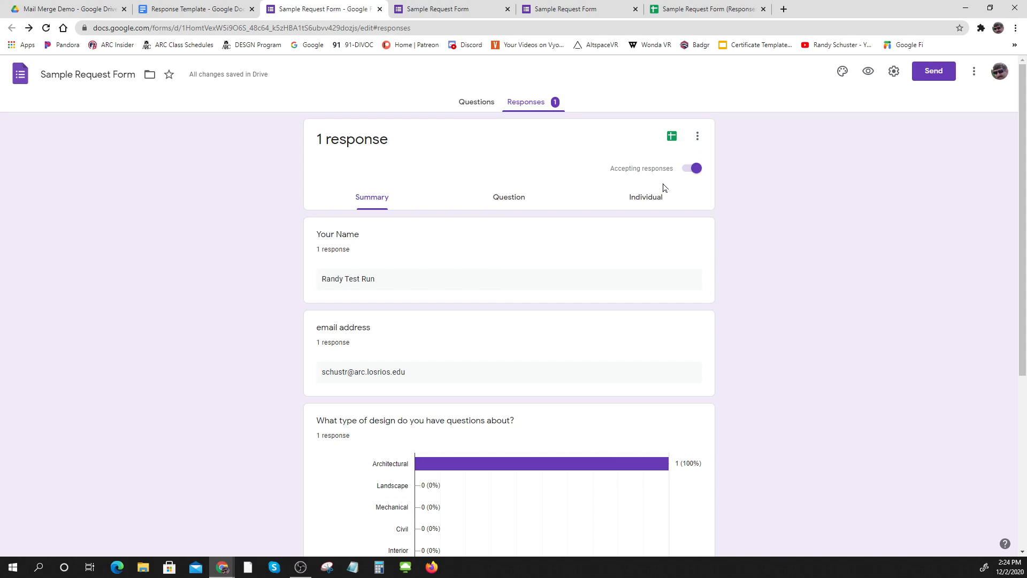
Switch to the linked responses spreadsheet and locate Document Studio among the installed add-ons.
{"action": "left_click", "coordinate": [673, 138]}
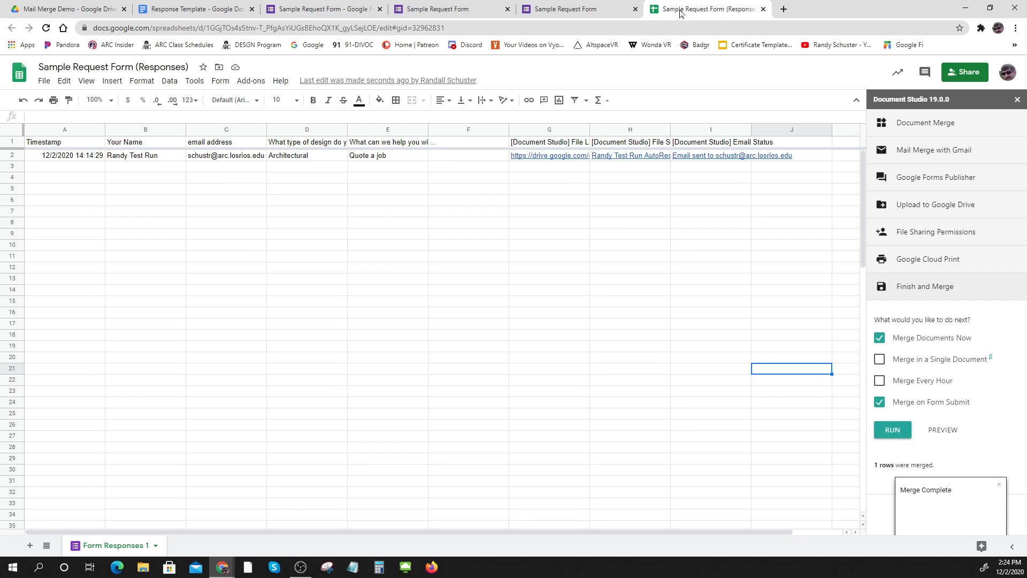
{"action": "left_click", "coordinate": [642, 245]}
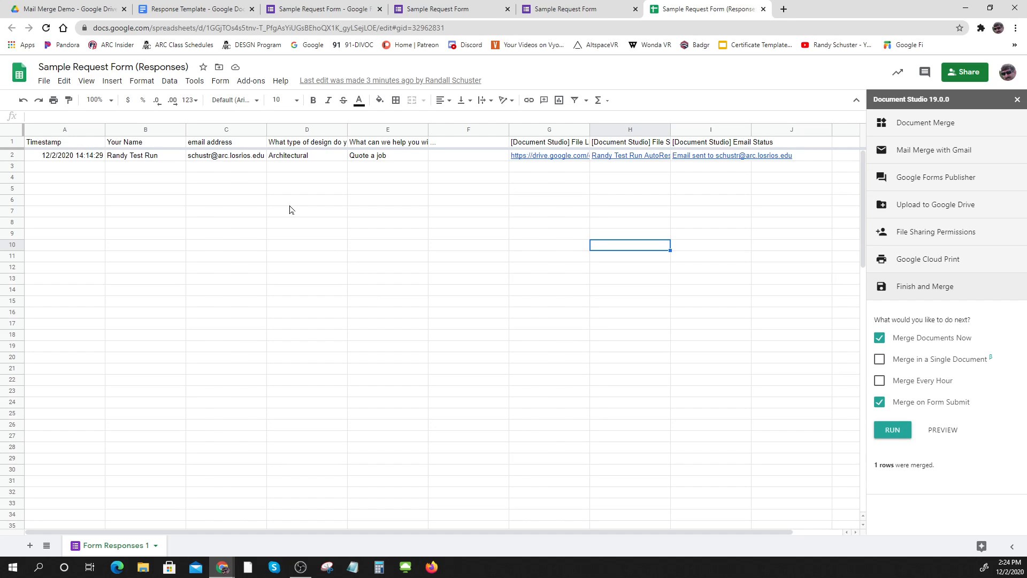
{"action": "left_click", "coordinate": [251, 81]}
{"action": "mouse_move", "coordinate": [261, 150]}
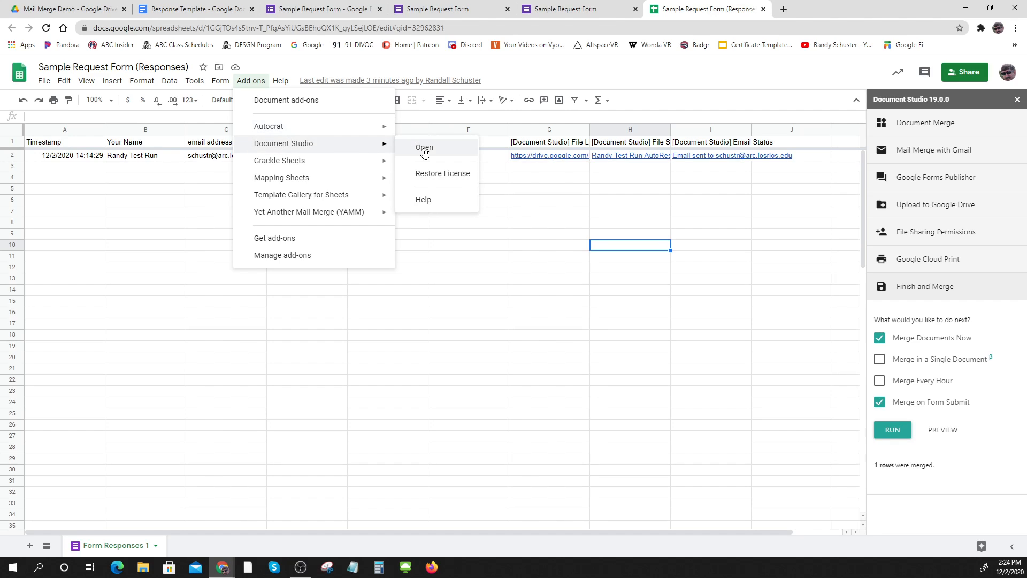
Show Document Studio's Document Merge settings and review the Google Document template selection.
{"action": "left_click", "coordinate": [932, 124]}
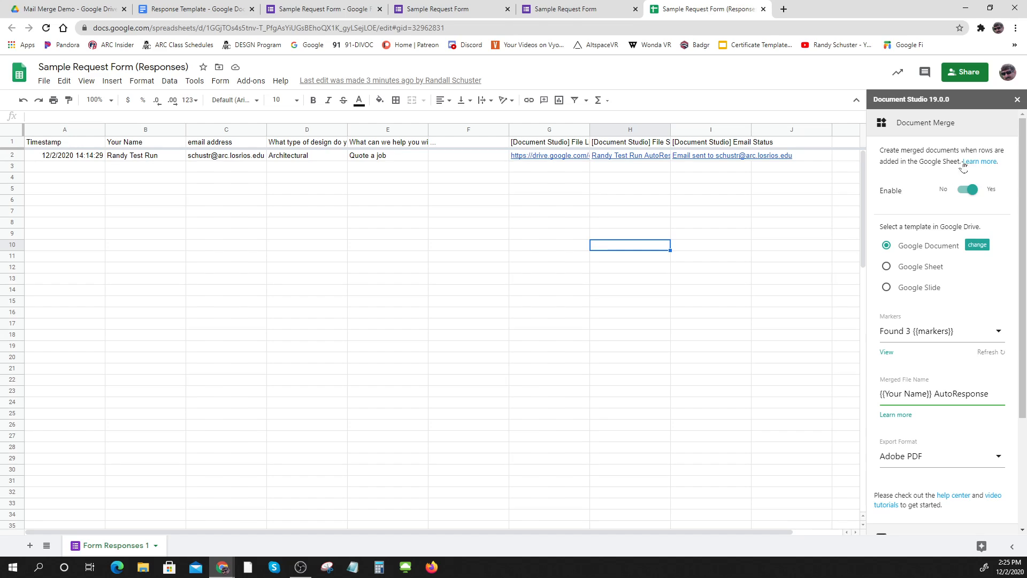
{"action": "left_click", "coordinate": [946, 249]}
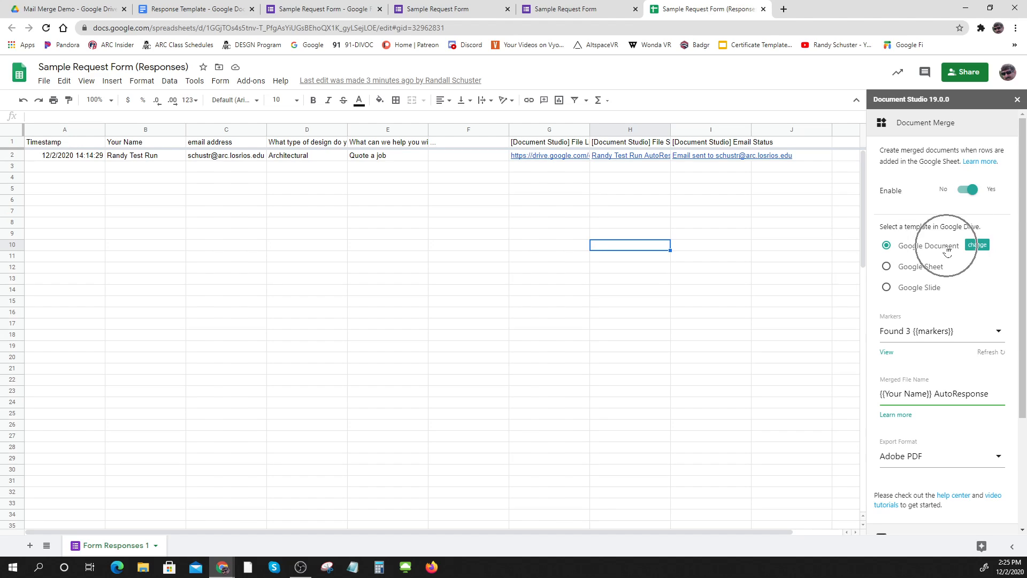
{"action": "left_click", "coordinate": [947, 251]}
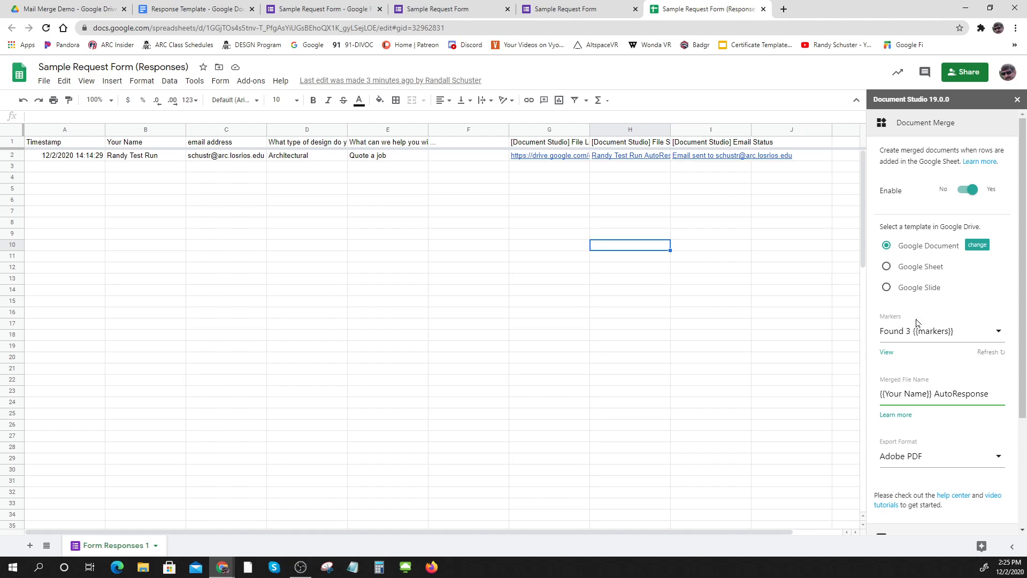
Examine the merge markers in the Response Template document, highlighting the {{Your Name}} marker in the greeting.
{"action": "left_click", "coordinate": [178, 9]}
{"action": "left_click", "coordinate": [373, 295]}
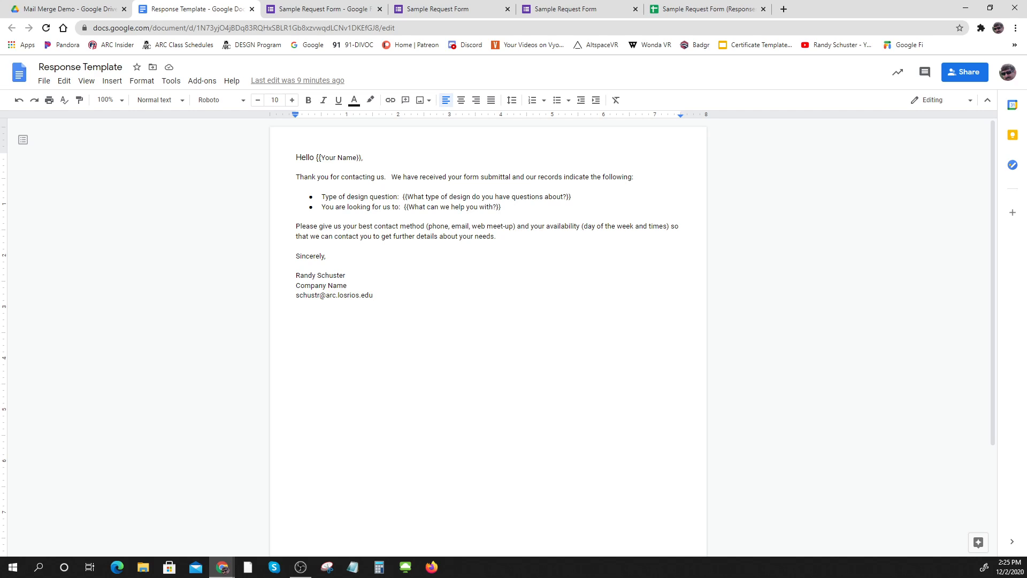
{"action": "left_click_drag", "start_coordinate": [318, 157], "coordinate": [361, 157]}
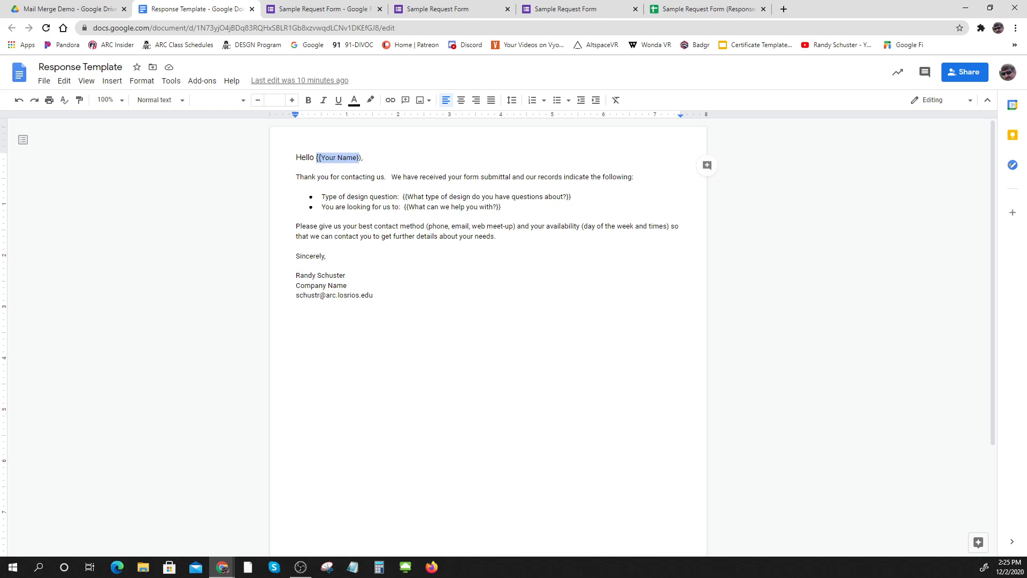
{"action": "key", "text": "ctrl+plus"}
{"action": "key", "text": "ctrl+plus"}
{"action": "key", "text": "ctrl+plus"}
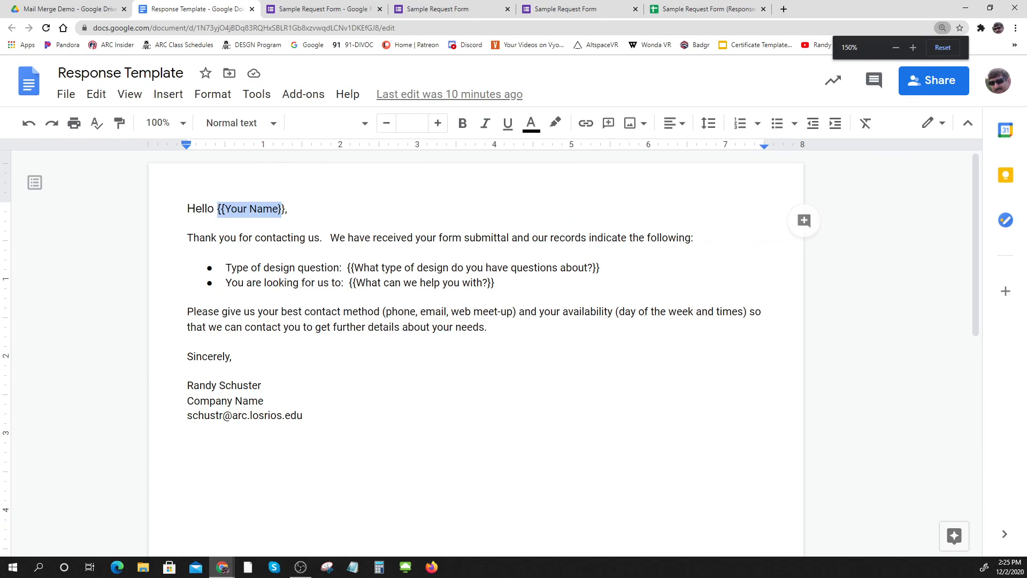
{"action": "double_click", "coordinate": [190, 372]}
{"action": "left_click_drag", "start_coordinate": [187, 209], "coordinate": [303, 416]}
{"action": "left_click", "coordinate": [303, 415]}
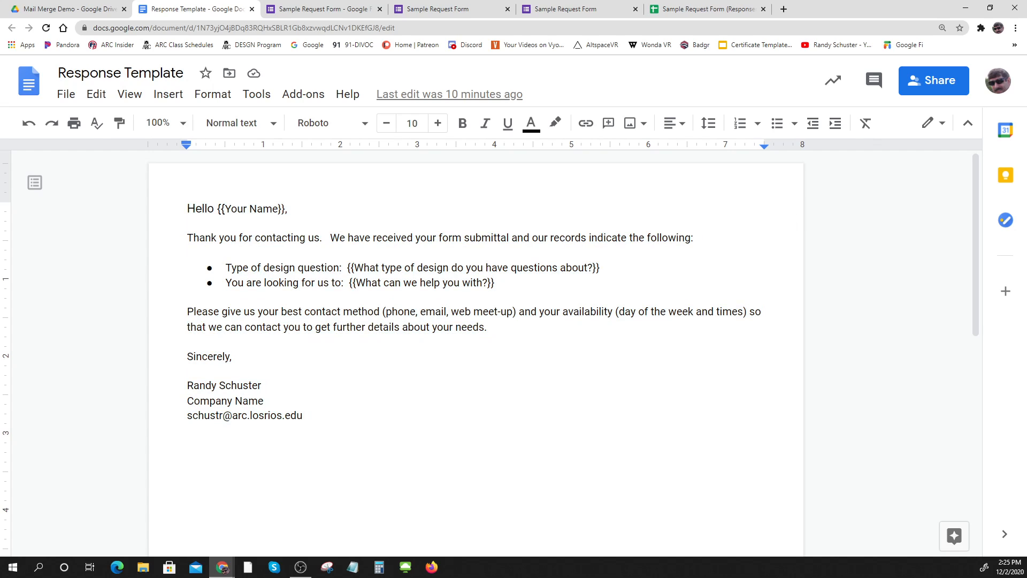
{"action": "mouse_move", "coordinate": [278, 208]}
{"action": "left_mouse_down"}
{"action": "mouse_move", "coordinate": [218, 209]}
{"action": "mouse_move", "coordinate": [278, 209]}
{"action": "left_mouse_up"}
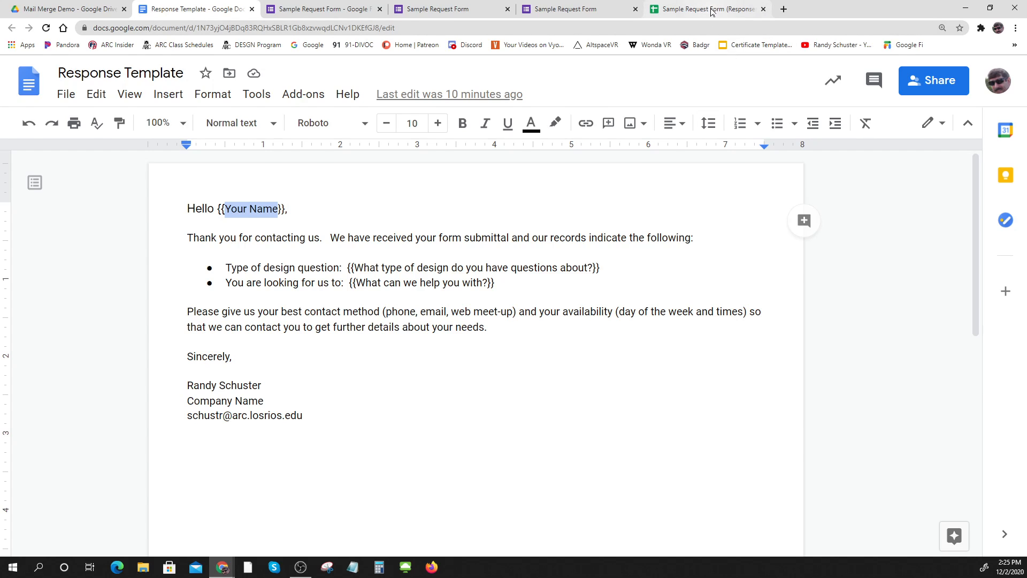
Return to the responses spreadsheet and check the "Your Name" column against the template's marker.
{"action": "left_click", "coordinate": [711, 16]}
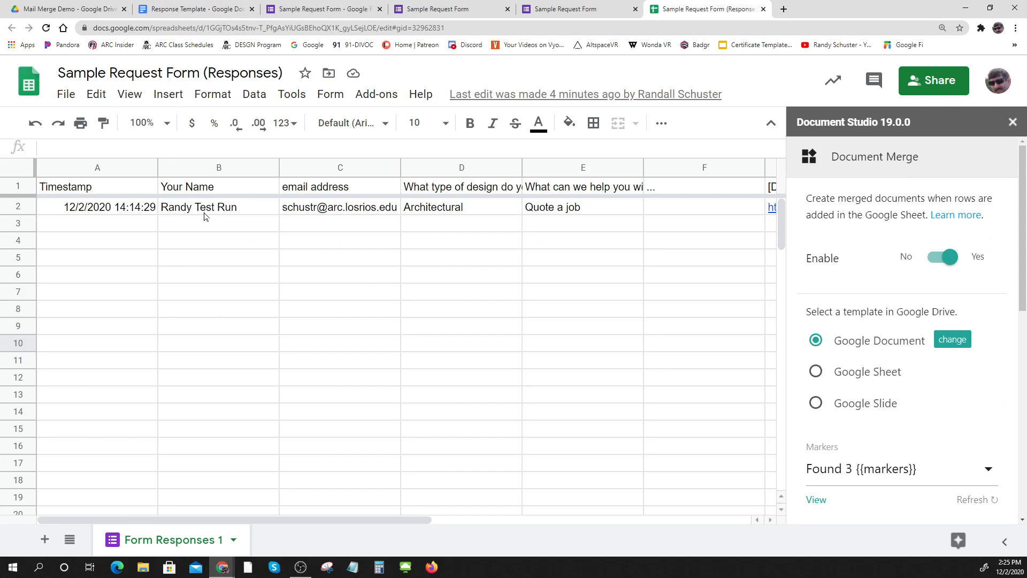
{"action": "key", "text": "ctrl"}
{"action": "key", "text": "ctrl"}
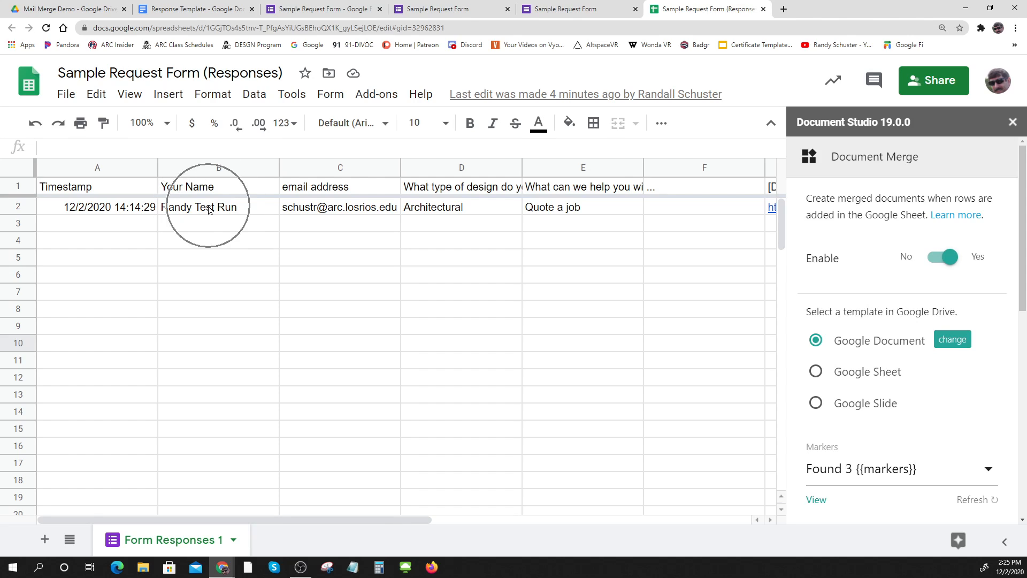
Highlight the {{What type of design do you have questions about?}} marker in the Response Template and compare it with the spreadsheet's matching column and response row.
{"action": "left_click", "coordinate": [185, 9]}
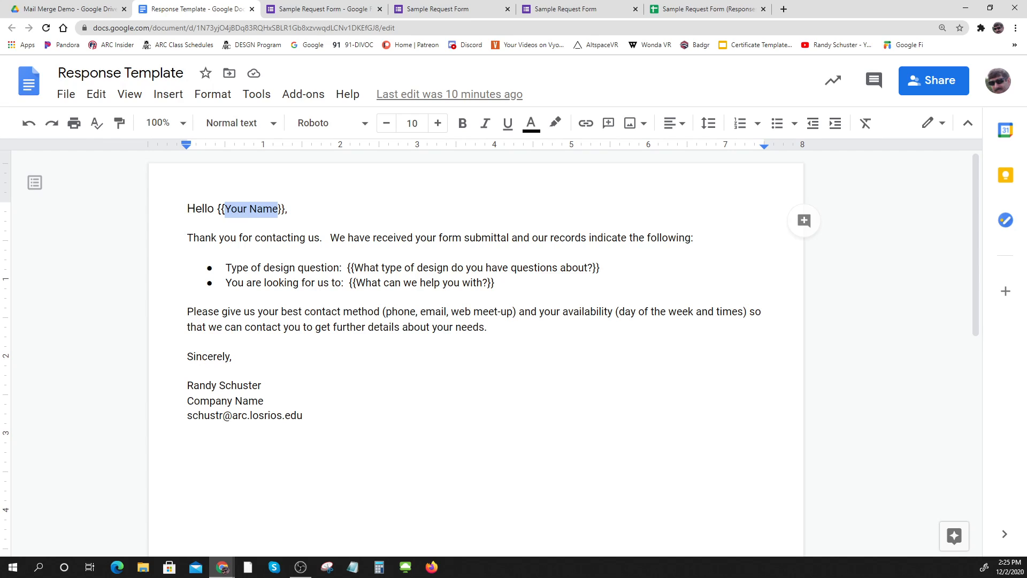
{"action": "left_click_drag", "start_coordinate": [345, 268], "coordinate": [605, 268]}
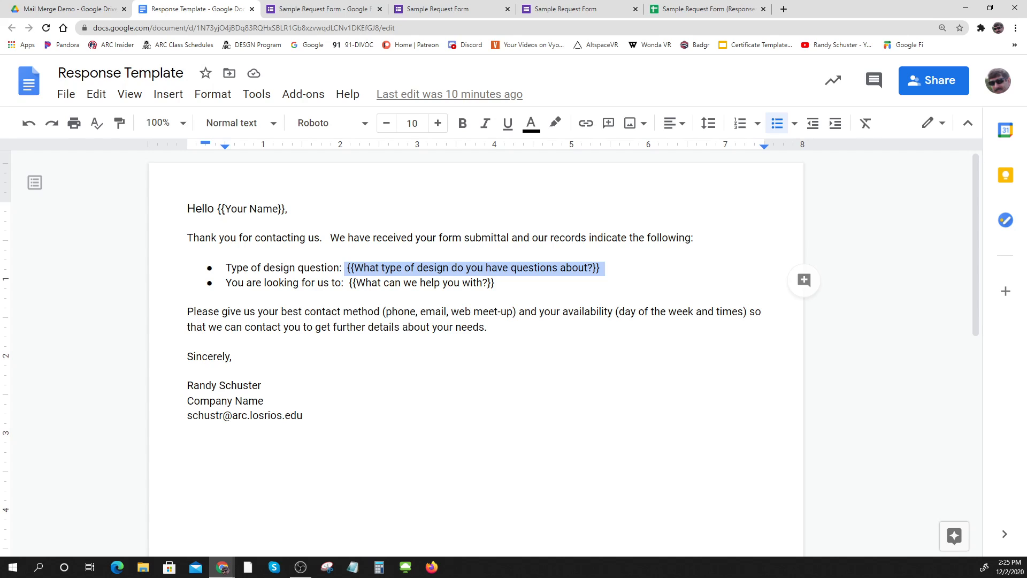
{"action": "left_click", "coordinate": [698, 10]}
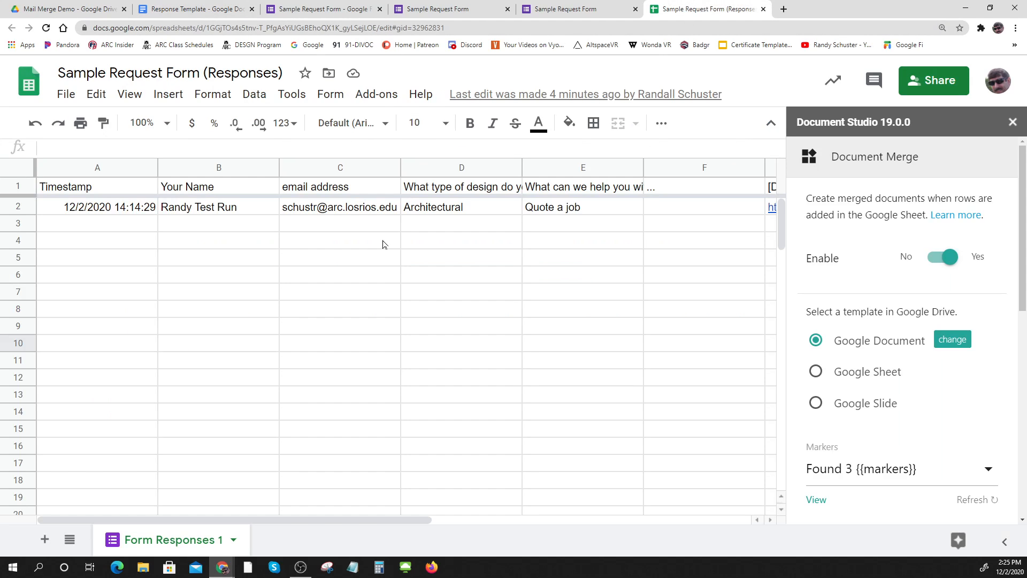
{"action": "left_click", "coordinate": [469, 208]}
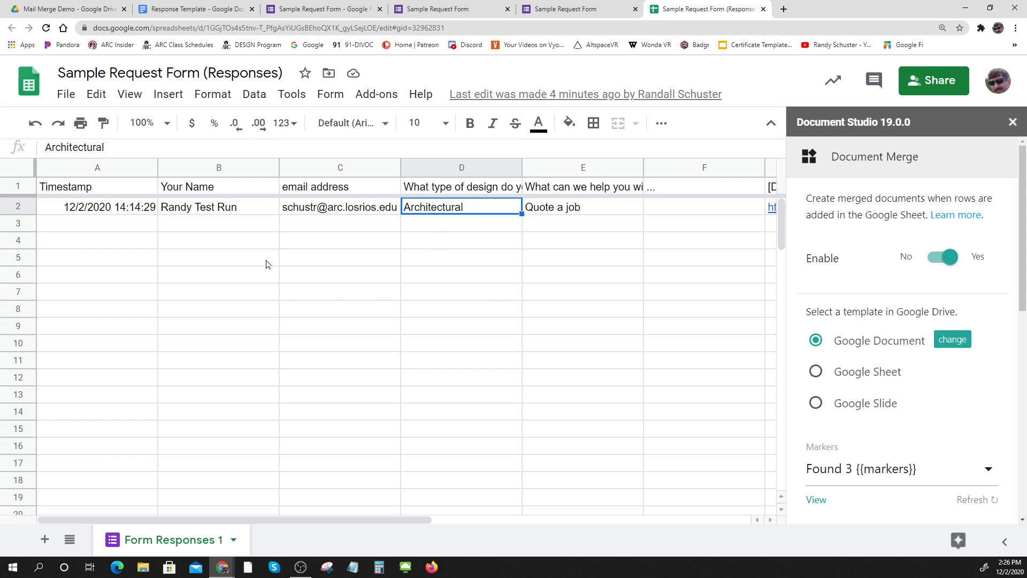
{"action": "left_click_drag", "start_coordinate": [99, 212], "coordinate": [612, 209]}
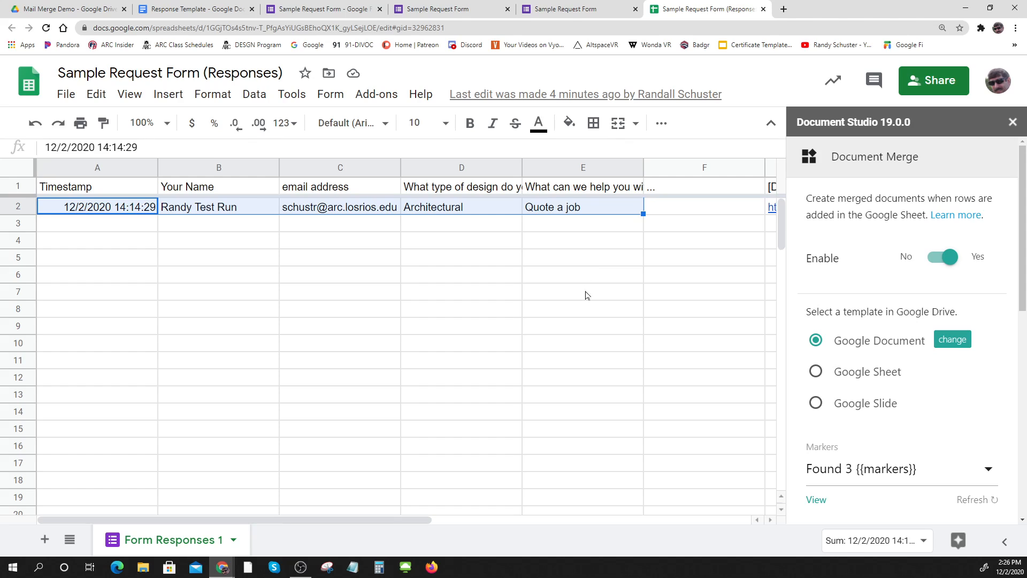
{"action": "left_click", "coordinate": [190, 11]}
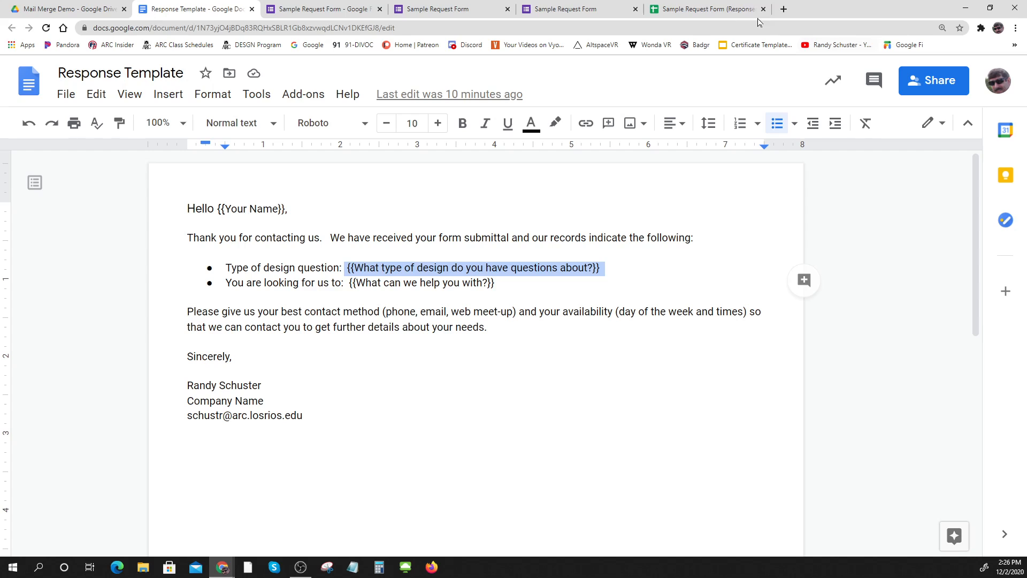
Review the Document Merge settings in the responses spreadsheet, highlighting the merged file name {{Your Name}} AutoResponse.
{"action": "left_click", "coordinate": [705, 10]}
{"action": "scroll", "coordinate": [891, 378], "scroll_direction": "down", "scroll_amount": 3}
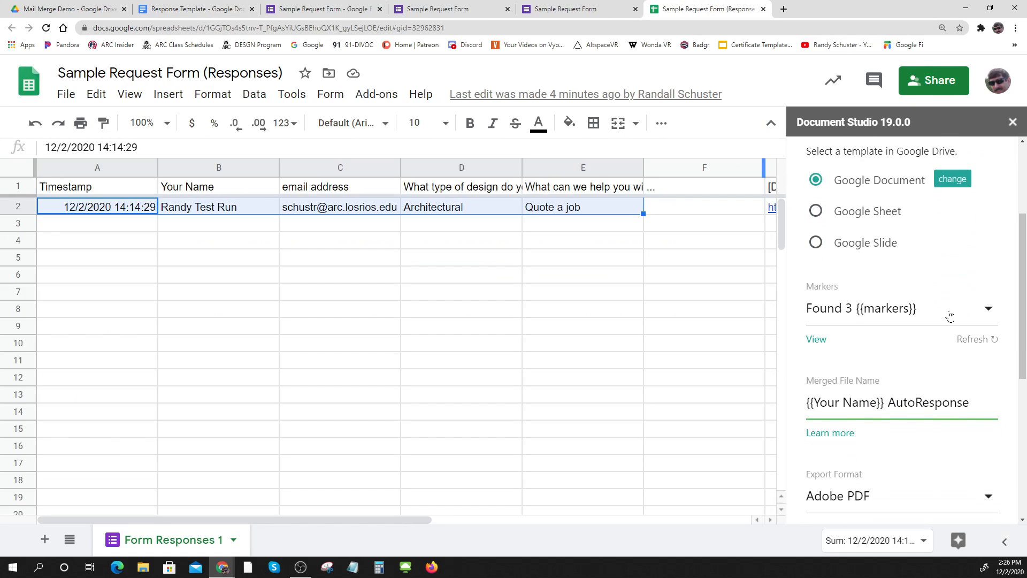
{"action": "scroll", "coordinate": [834, 327], "scroll_direction": "down", "scroll_amount": 2}
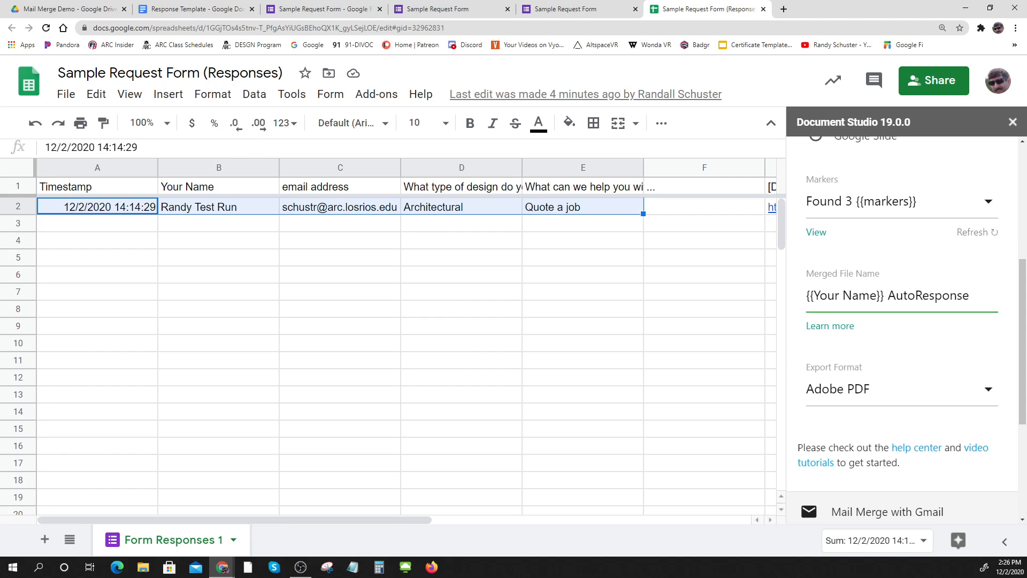
{"action": "scroll", "coordinate": [877, 319], "scroll_direction": "up", "scroll_amount": 4}
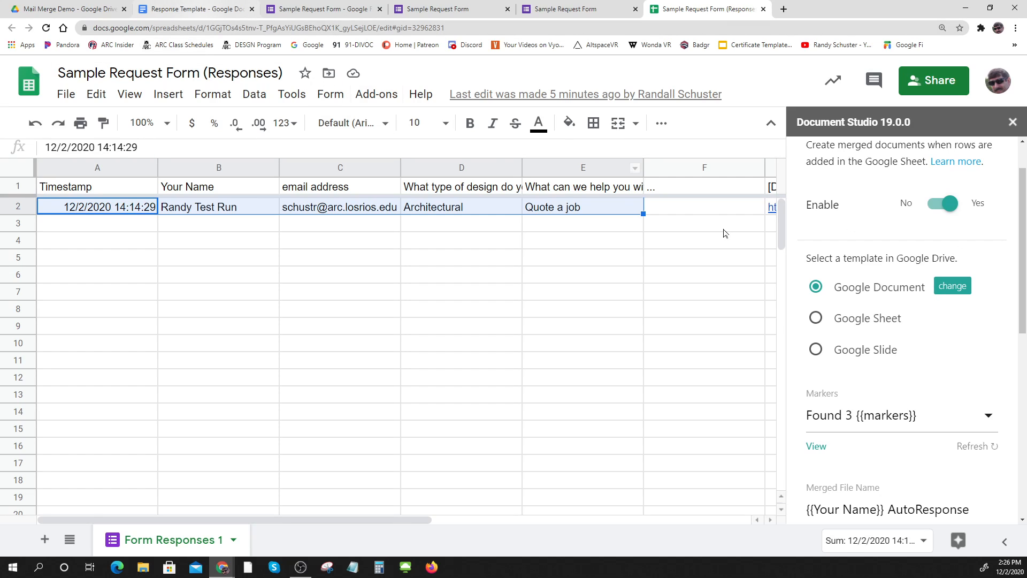
{"action": "scroll", "coordinate": [868, 320], "scroll_direction": "down", "scroll_amount": 3}
{"action": "scroll", "coordinate": [866, 353], "scroll_direction": "down", "scroll_amount": 1}
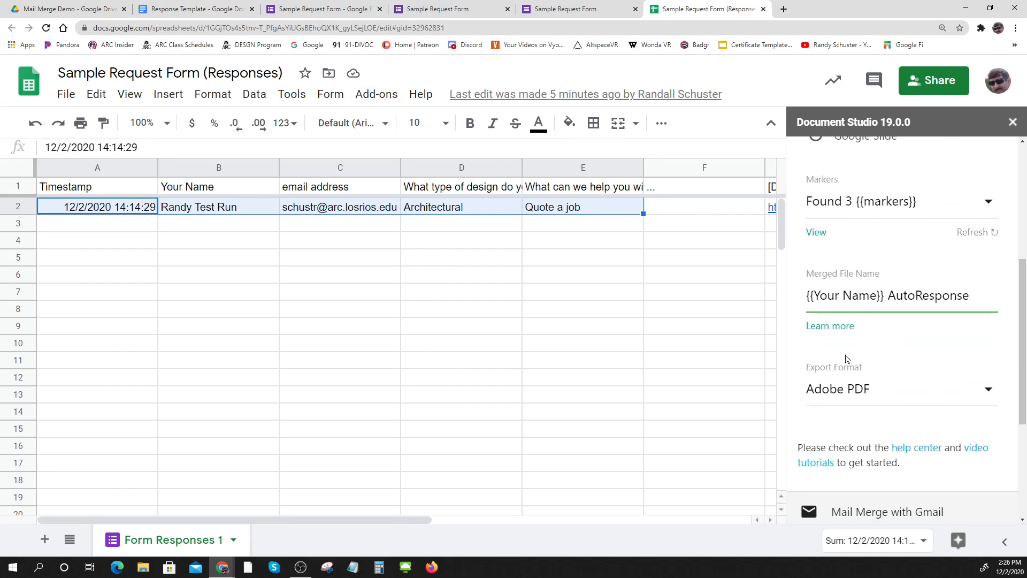
{"action": "key", "text": "ctrl"}
{"action": "left_click_drag", "start_coordinate": [969, 296], "coordinate": [798, 298]}
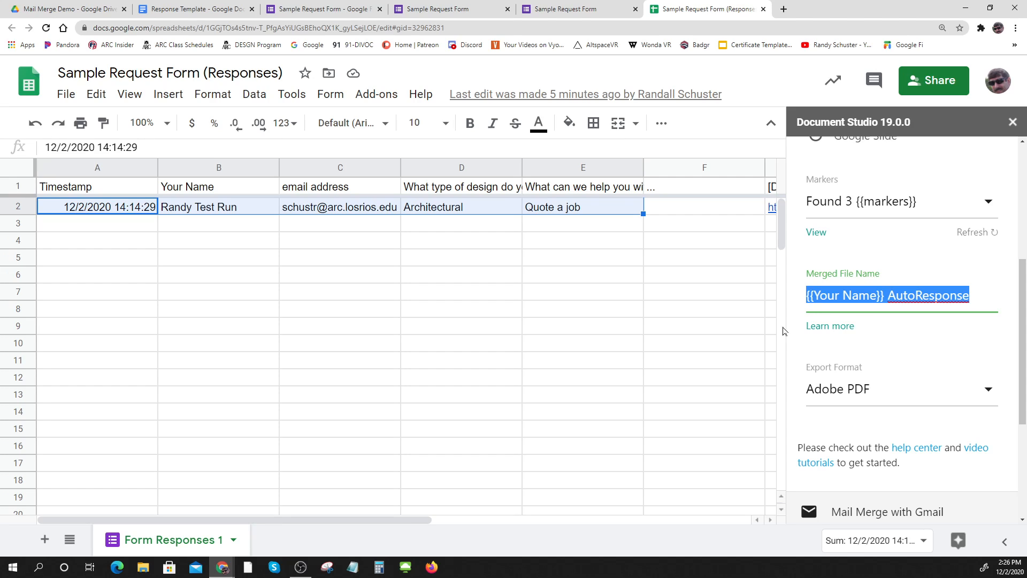
Check the merged files in Google Drive's Mail Merge Responses folder, and return to the responses spreadsheet.
{"action": "left_click", "coordinate": [48, 10]}
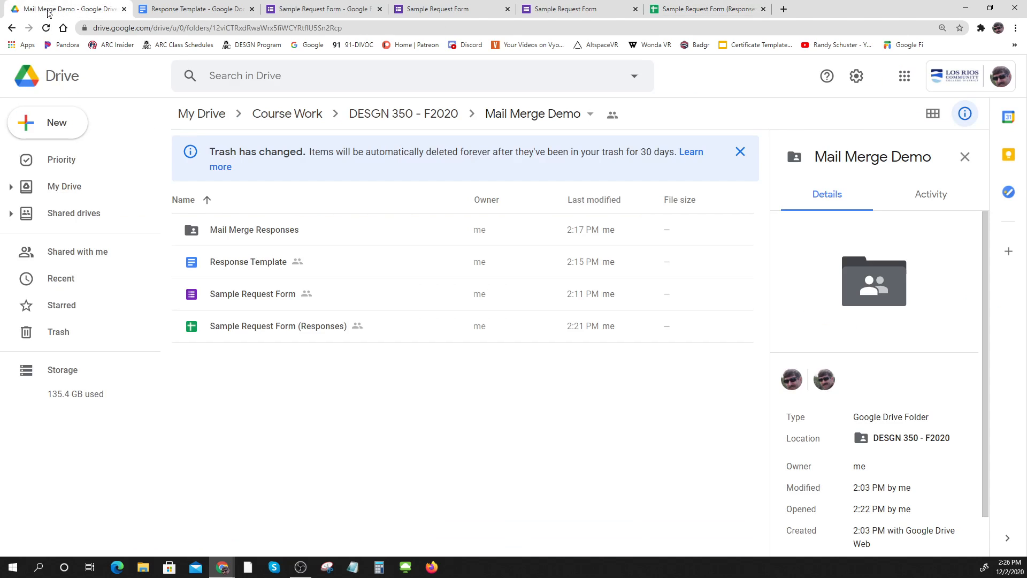
{"action": "double_click", "coordinate": [239, 229]}
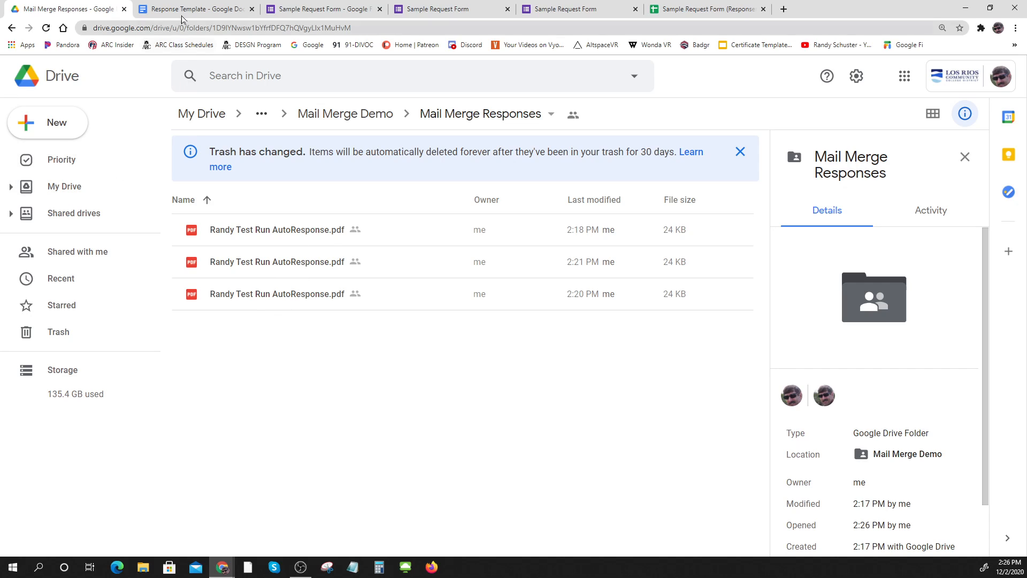
{"action": "left_click", "coordinate": [678, 10]}
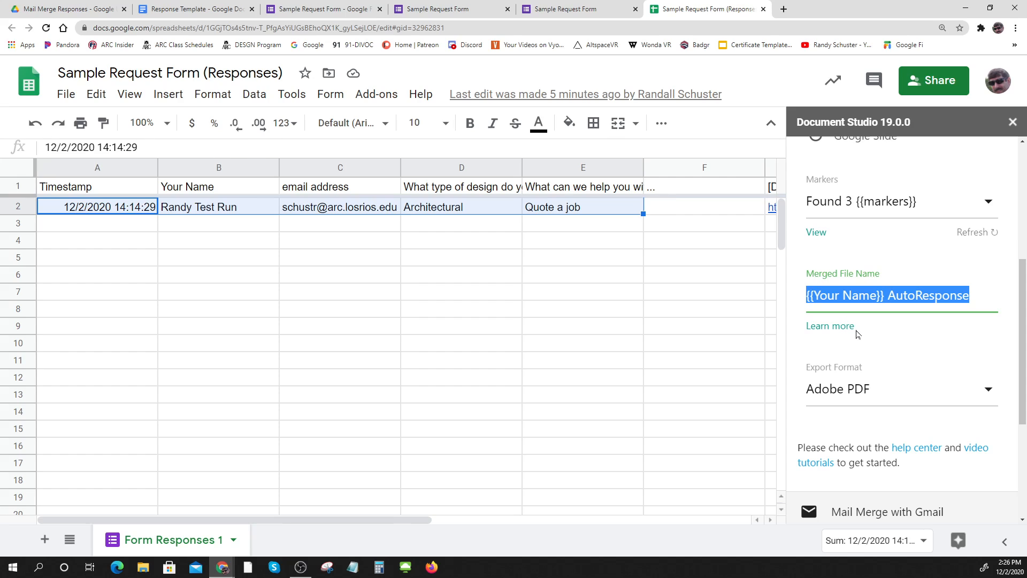
Look through the available export formats for the merged document without choosing a different one.
{"action": "left_click", "coordinate": [889, 379]}
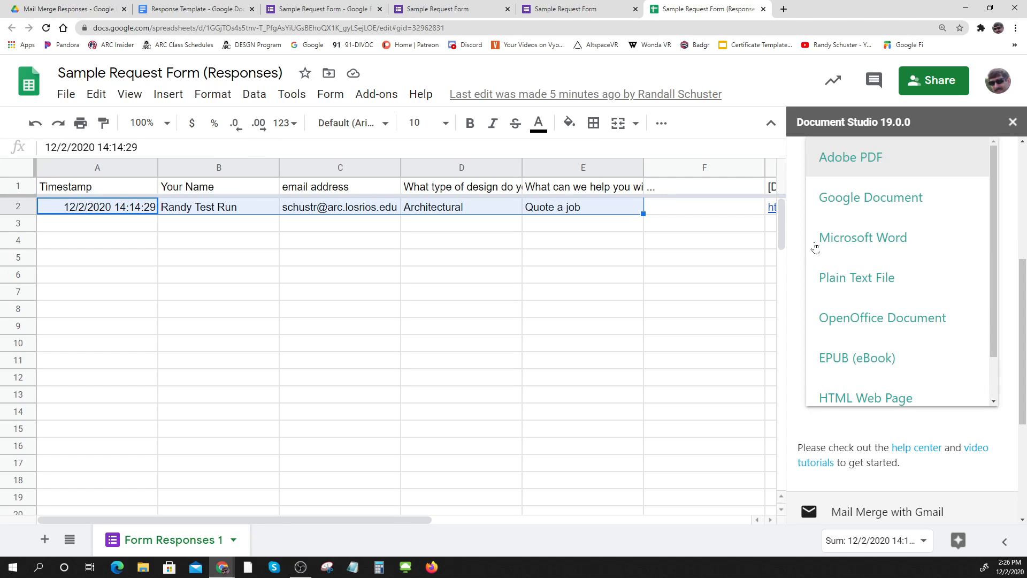
{"action": "left_click", "coordinate": [738, 327]}
{"action": "left_click", "coordinate": [801, 324]}
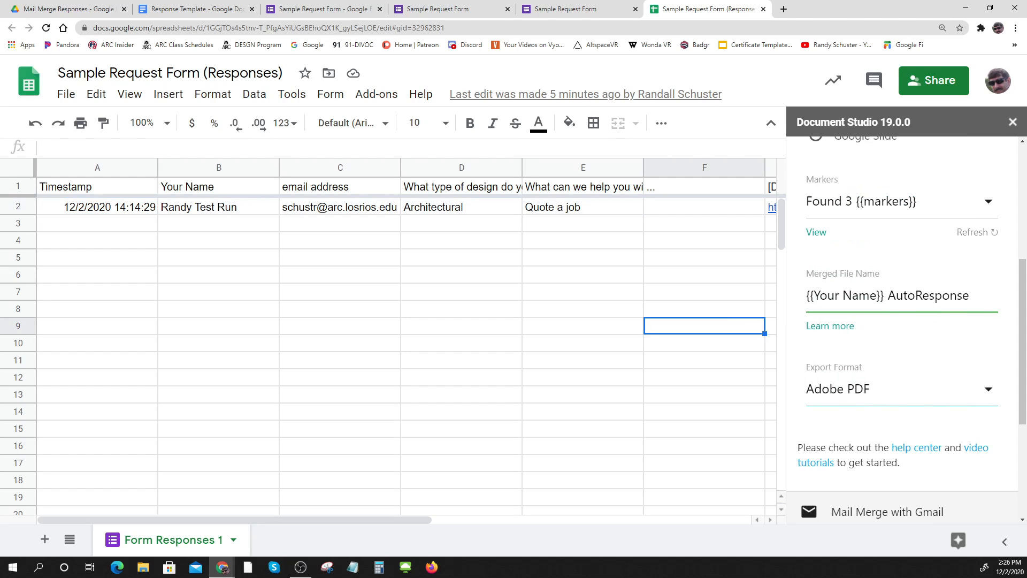
Open the Mail Merge with Gmail template in the visual editor and choose "email address" as the recipient field.
{"action": "scroll", "coordinate": [899, 347], "scroll_direction": "down", "scroll_amount": 1}
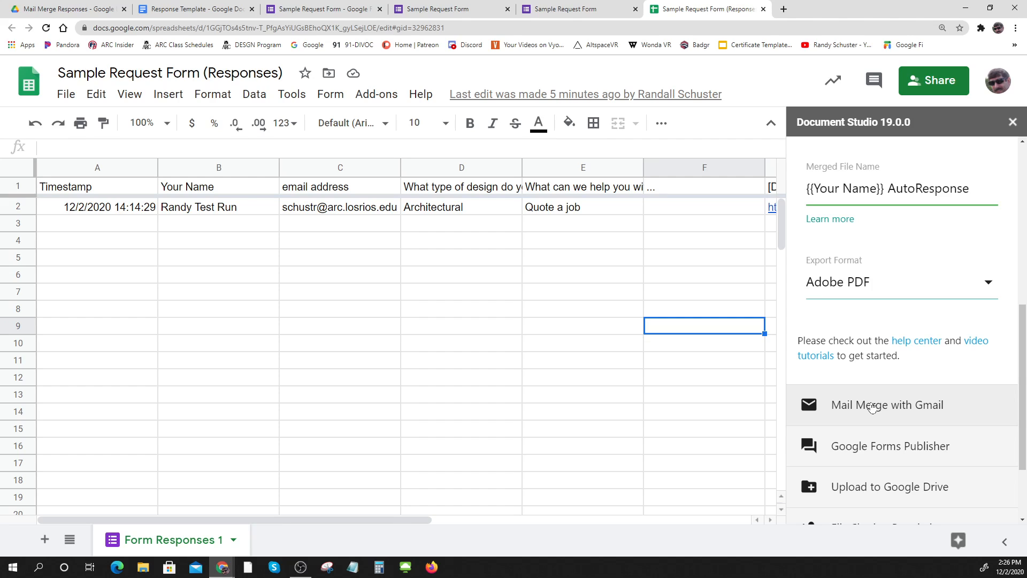
{"action": "left_click", "coordinate": [873, 404]}
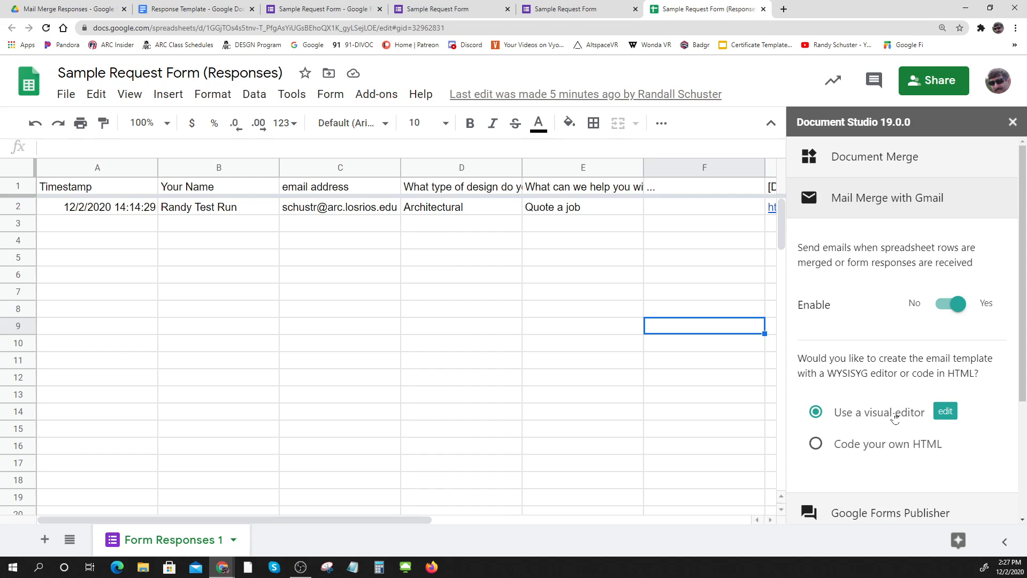
{"action": "left_click", "coordinate": [945, 411]}
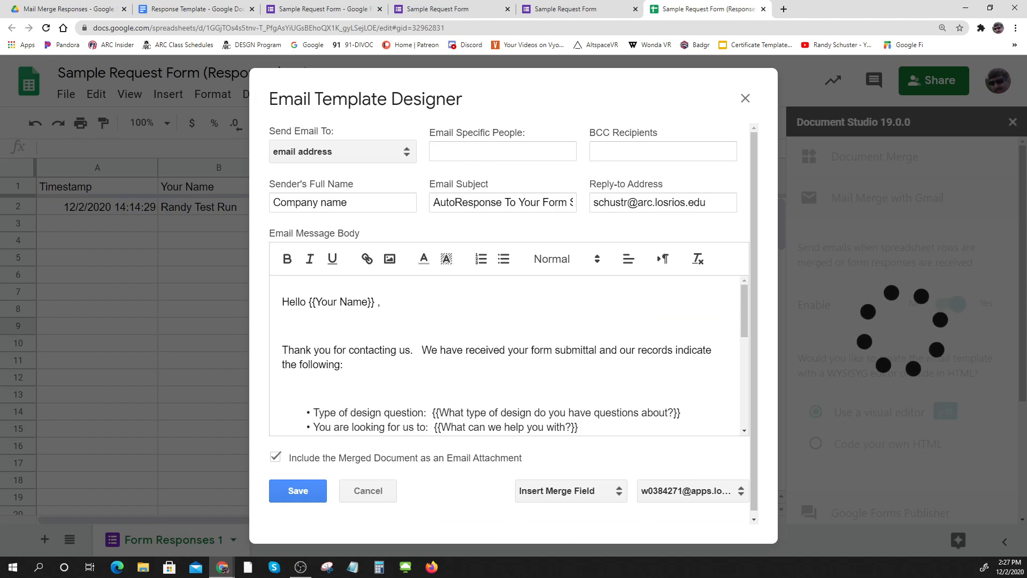
{"action": "left_click", "coordinate": [407, 156]}
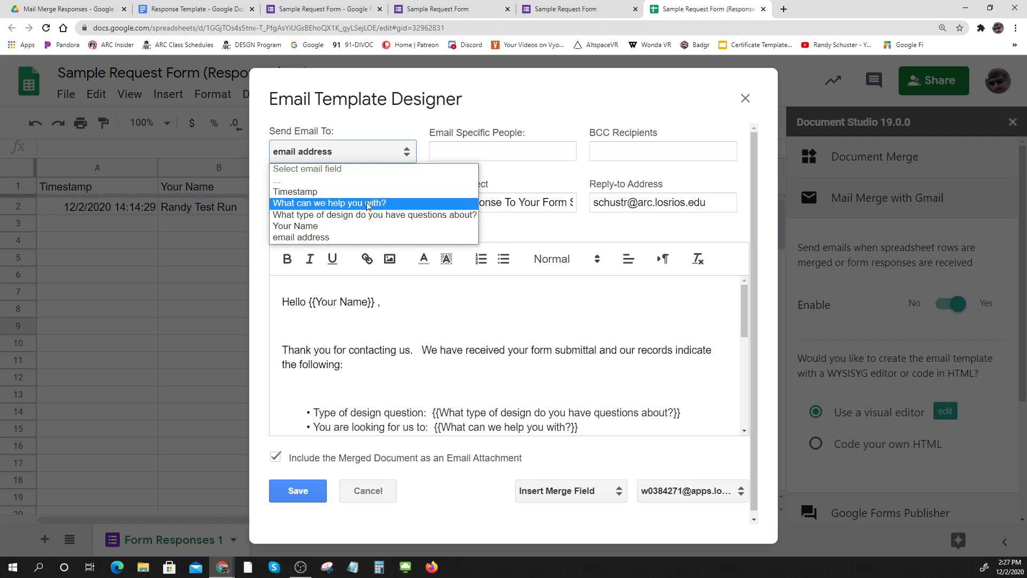
{"action": "left_click", "coordinate": [301, 237]}
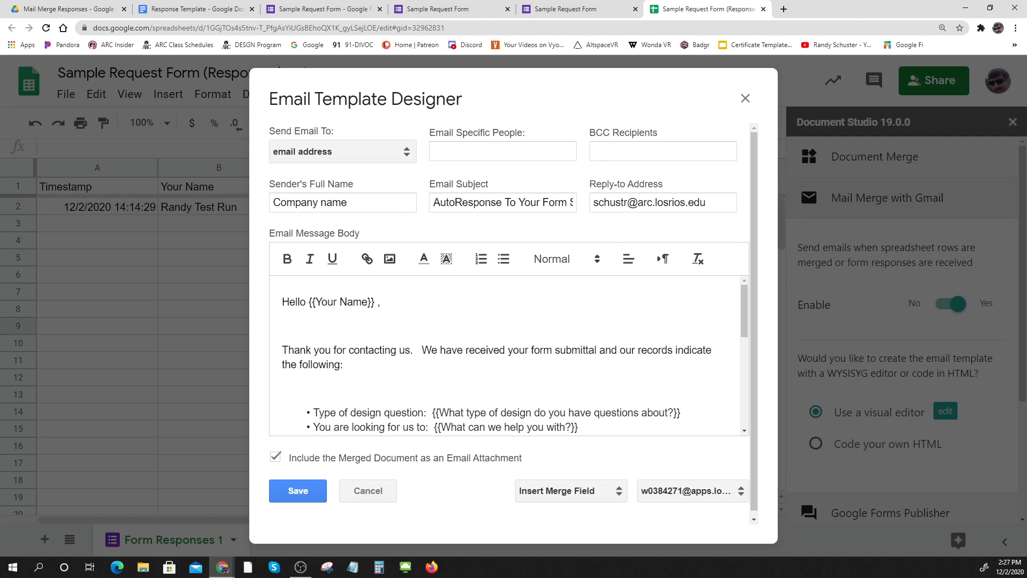
Read through the email message body and highlight the signature lines below "Sincerely,".
{"action": "scroll", "coordinate": [505, 356], "scroll_direction": "down", "scroll_amount": 3}
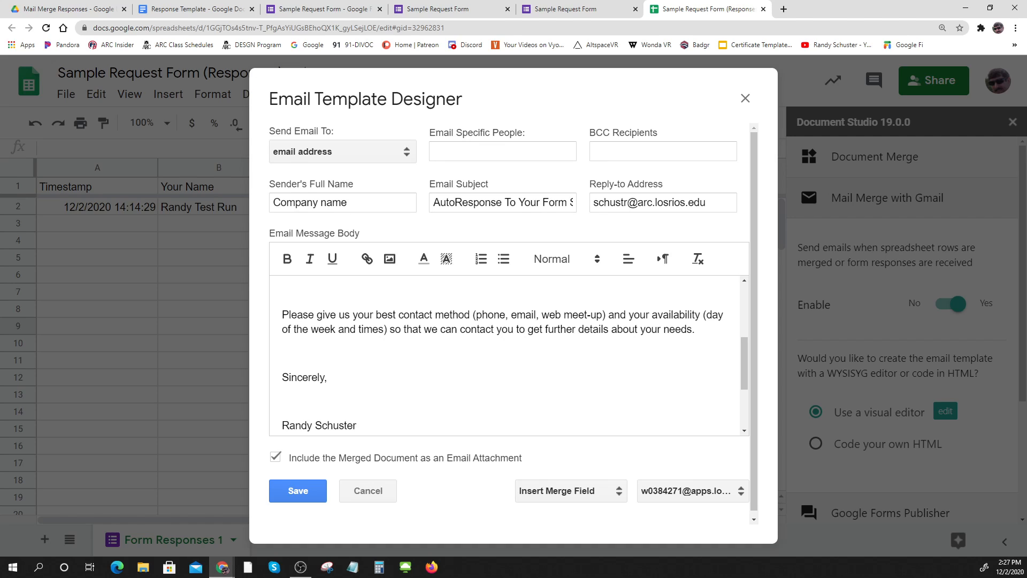
{"action": "scroll", "coordinate": [506, 355], "scroll_direction": "up", "scroll_amount": 2}
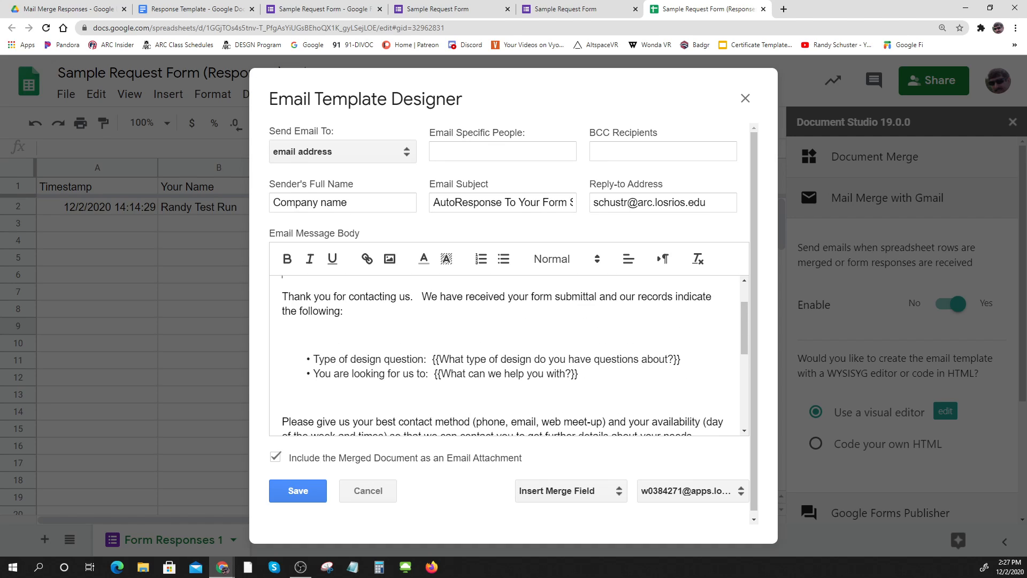
{"action": "scroll", "coordinate": [506, 356], "scroll_direction": "down", "scroll_amount": 1}
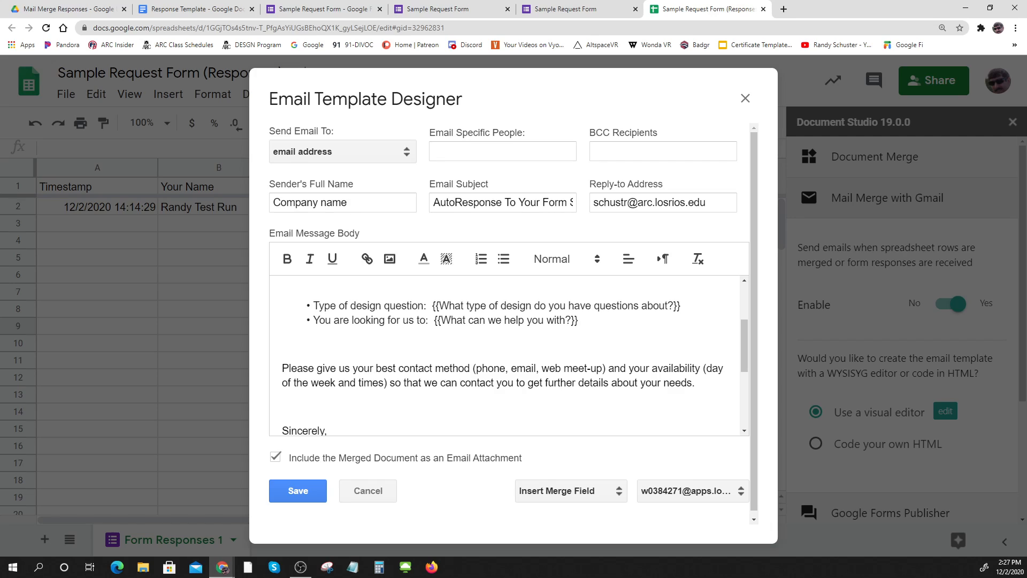
{"action": "scroll", "coordinate": [506, 355], "scroll_direction": "down", "scroll_amount": 2}
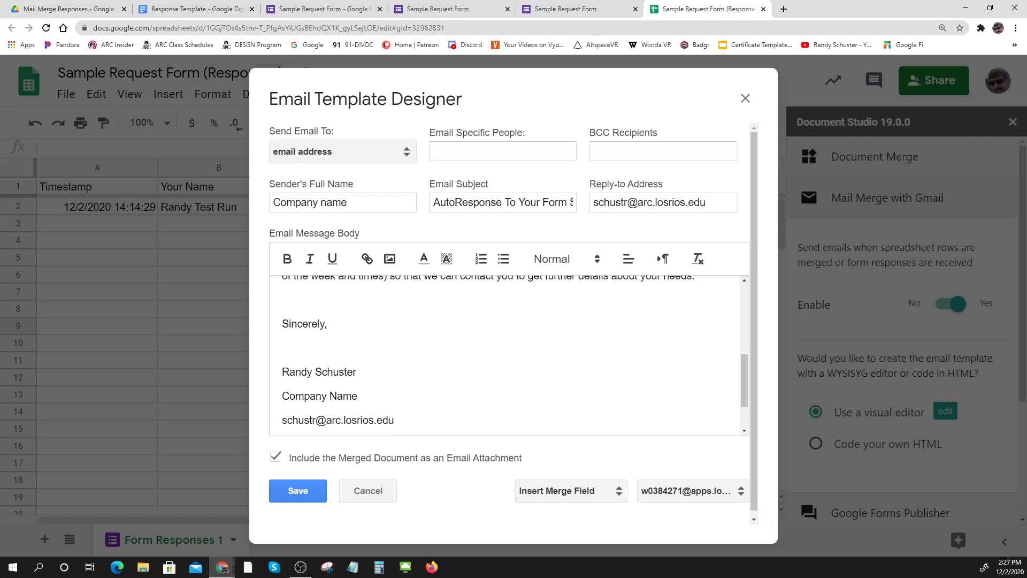
{"action": "mouse_move", "coordinate": [395, 420]}
{"action": "left_mouse_down"}
{"action": "mouse_move", "coordinate": [351, 421]}
{"action": "mouse_move", "coordinate": [282, 372]}
{"action": "left_mouse_up"}
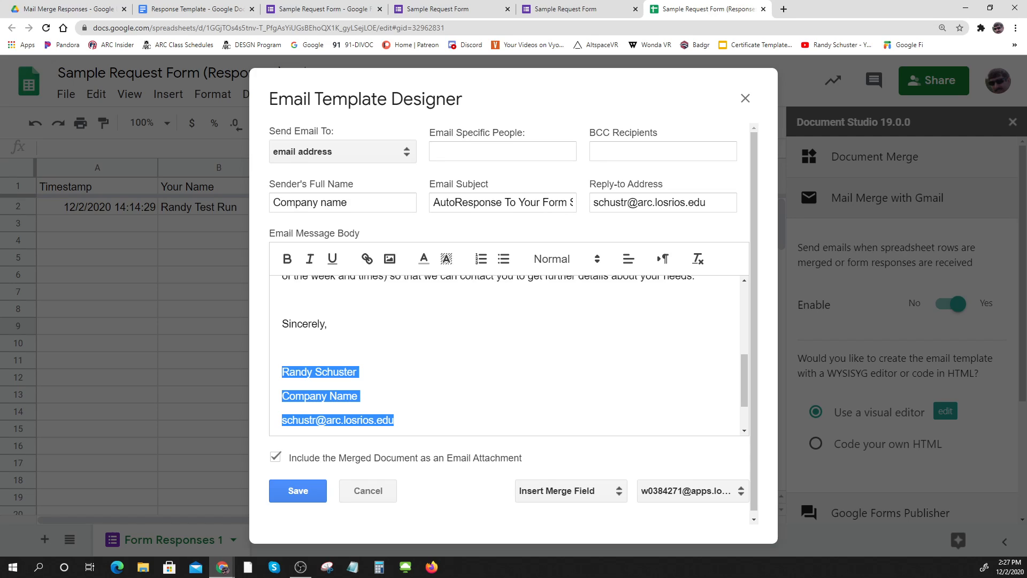
Review the email template's sender name, subject and reply-to address by highlighting each field.
{"action": "left_click_drag", "start_coordinate": [348, 202], "coordinate": [264, 205]}
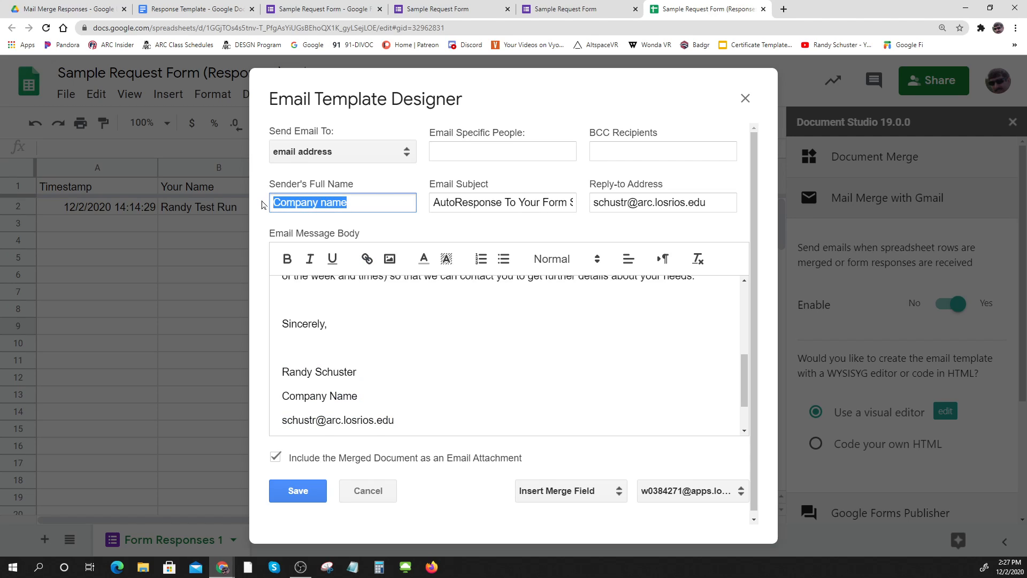
{"action": "left_click", "coordinate": [433, 203]}
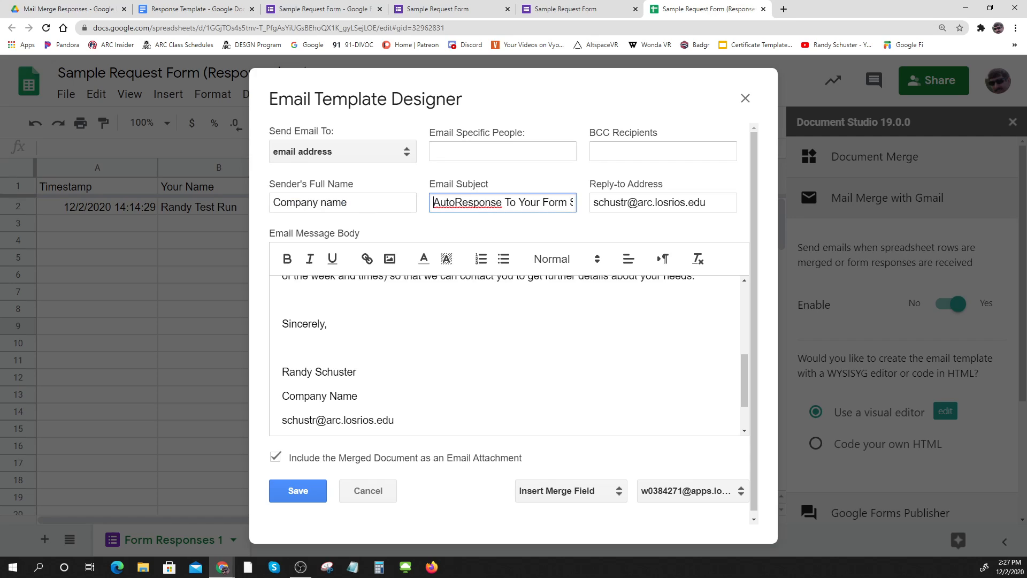
{"action": "left_click_drag", "start_coordinate": [434, 203], "coordinate": [573, 202]}
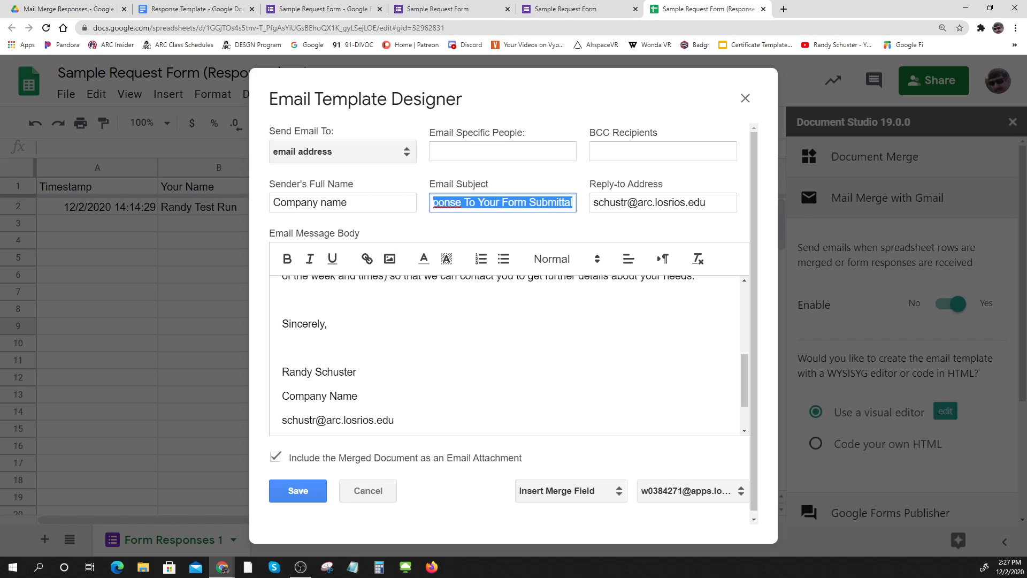
{"action": "left_click_drag", "start_coordinate": [593, 203], "coordinate": [707, 203]}
{"action": "left_click", "coordinate": [711, 203]}
{"action": "left_click", "coordinate": [328, 324]}
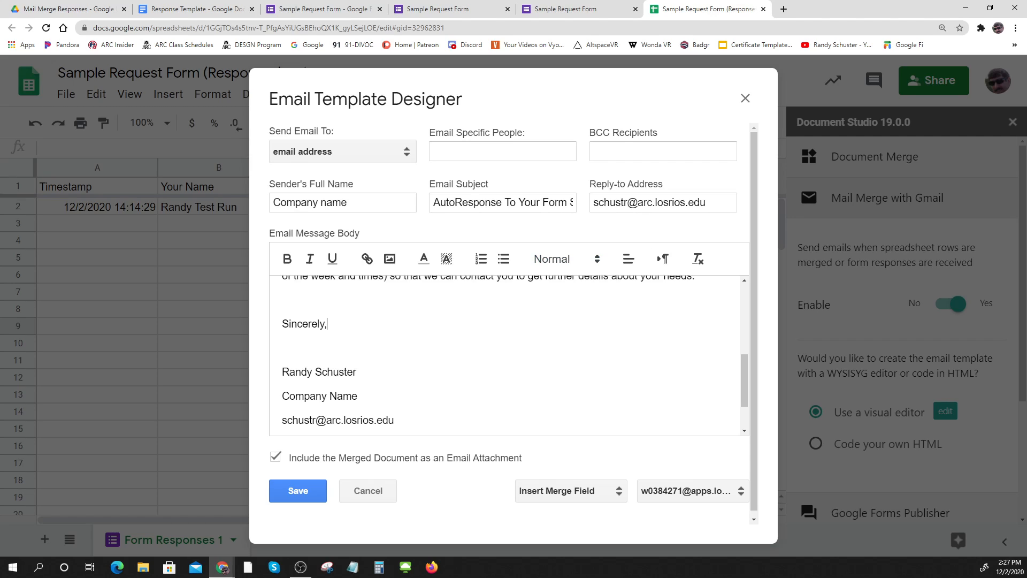
Look at the option for inserting merge fields into the message body, and close the email template without saving.
{"action": "left_click", "coordinate": [623, 495]}
{"action": "left_click", "coordinate": [358, 395]}
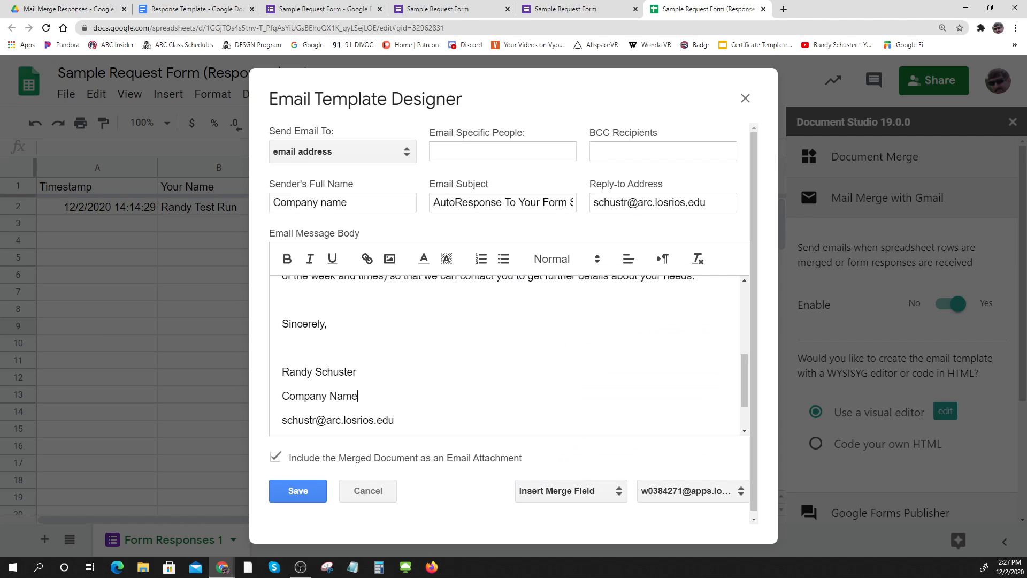
{"action": "left_click", "coordinate": [356, 491]}
Show Document Studio's Upload to Google Drive settings and examine the parent folder for the generated documents.
{"action": "scroll", "coordinate": [894, 376], "scroll_direction": "down", "scroll_amount": 2}
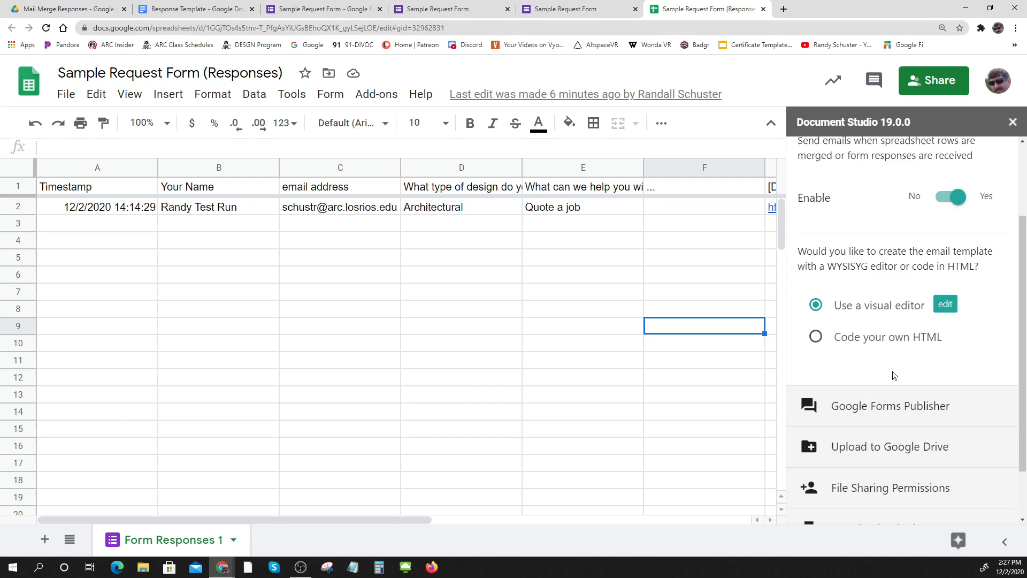
{"action": "scroll", "coordinate": [904, 299], "scroll_direction": "down", "scroll_amount": 1}
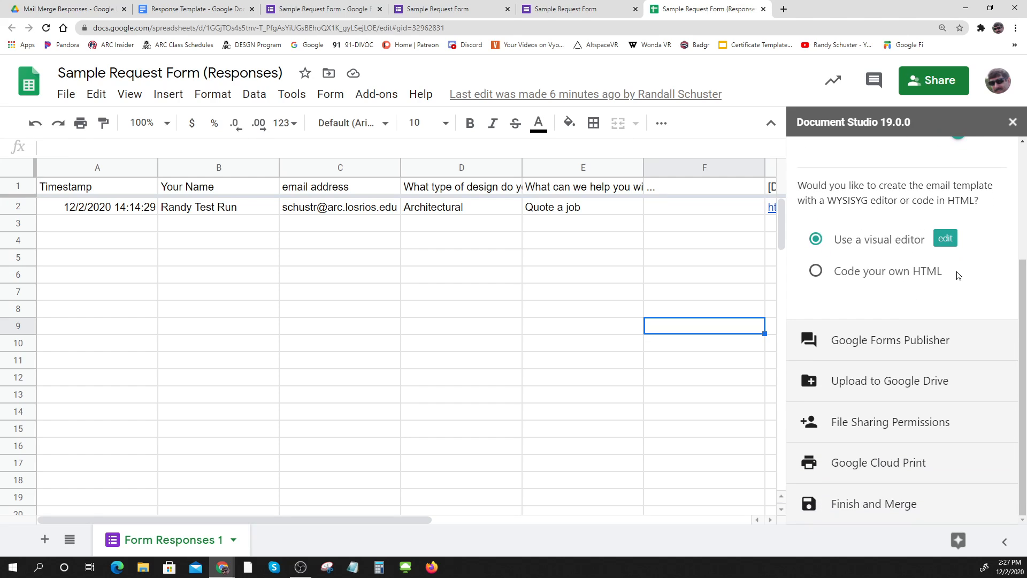
{"action": "left_click", "coordinate": [873, 389]}
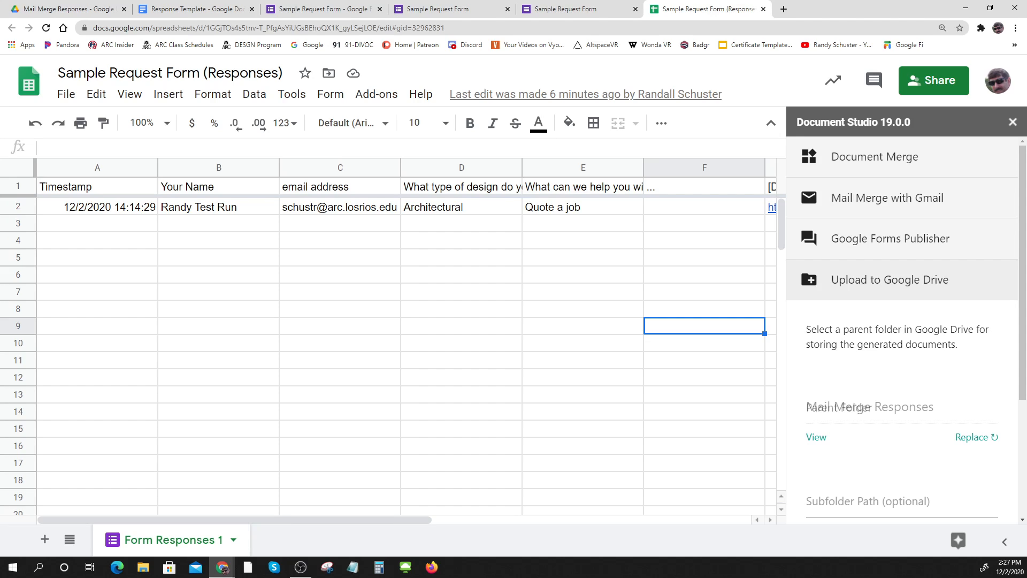
{"action": "left_click_drag", "start_coordinate": [872, 407], "coordinate": [828, 408]}
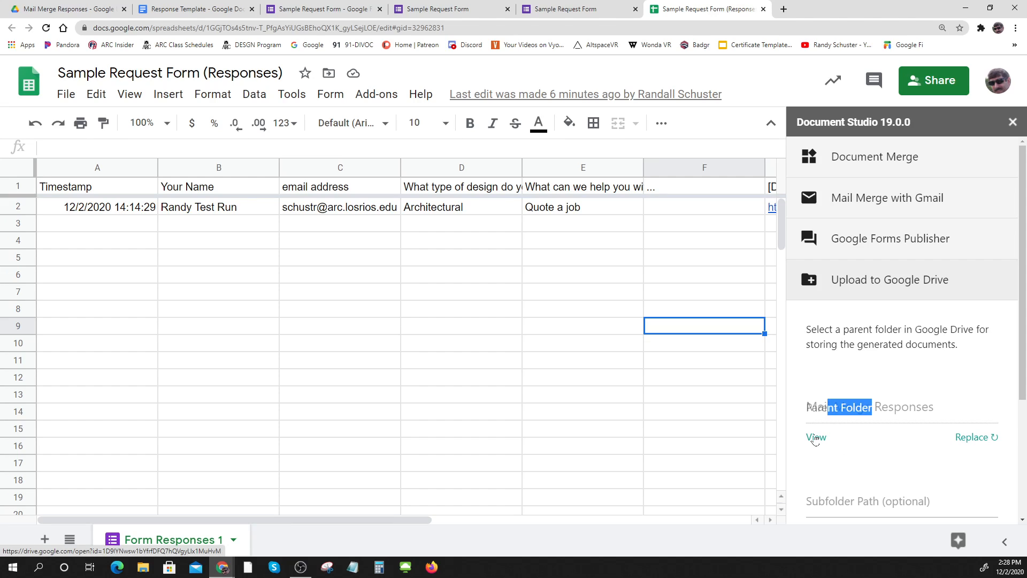
Open the Mail Merge Responses folder in Google Drive and look at where the generated PDFs are stored.
{"action": "left_click", "coordinate": [858, 454]}
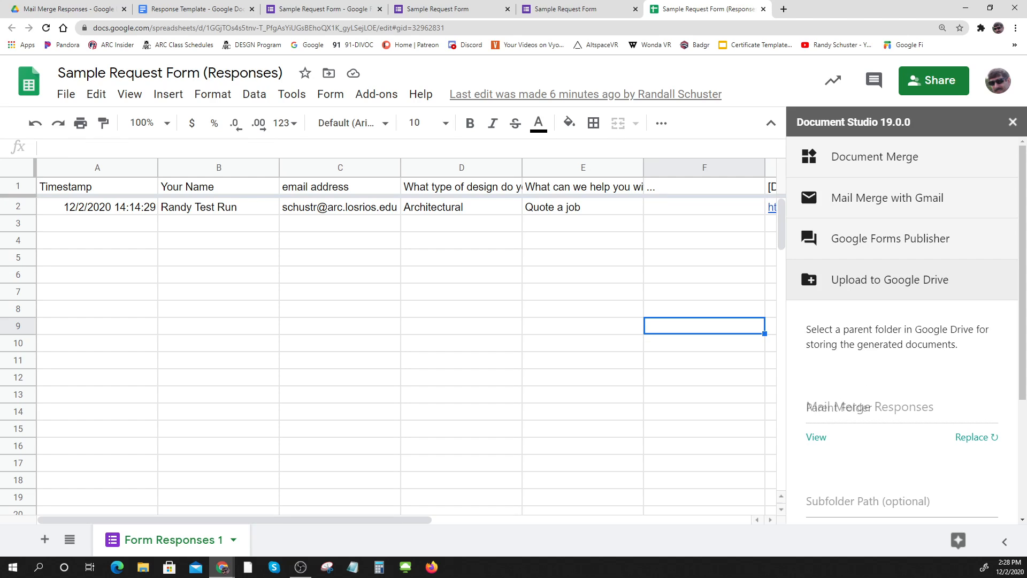
{"action": "left_click", "coordinate": [817, 438]}
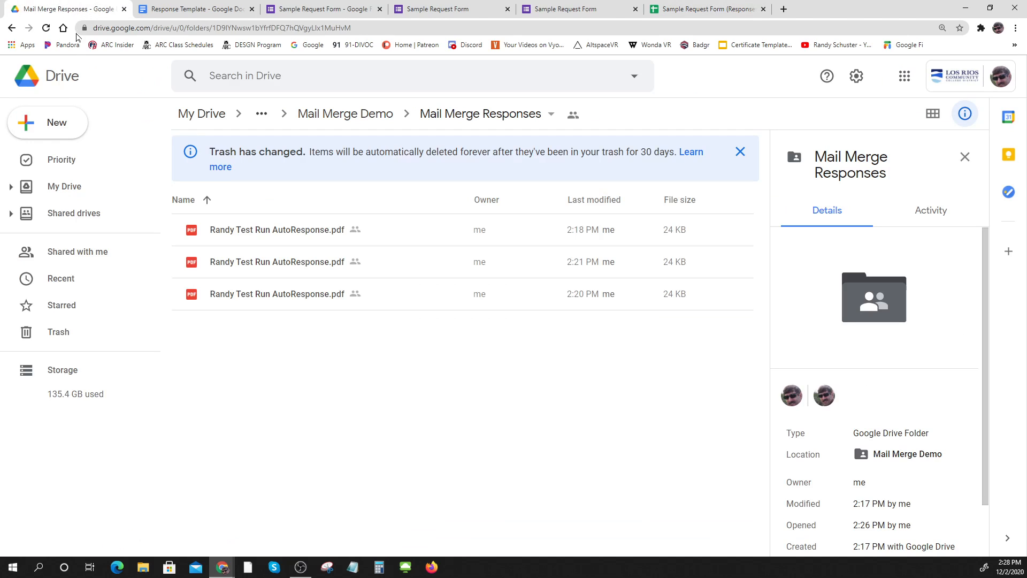
{"action": "left_click", "coordinate": [482, 115]}
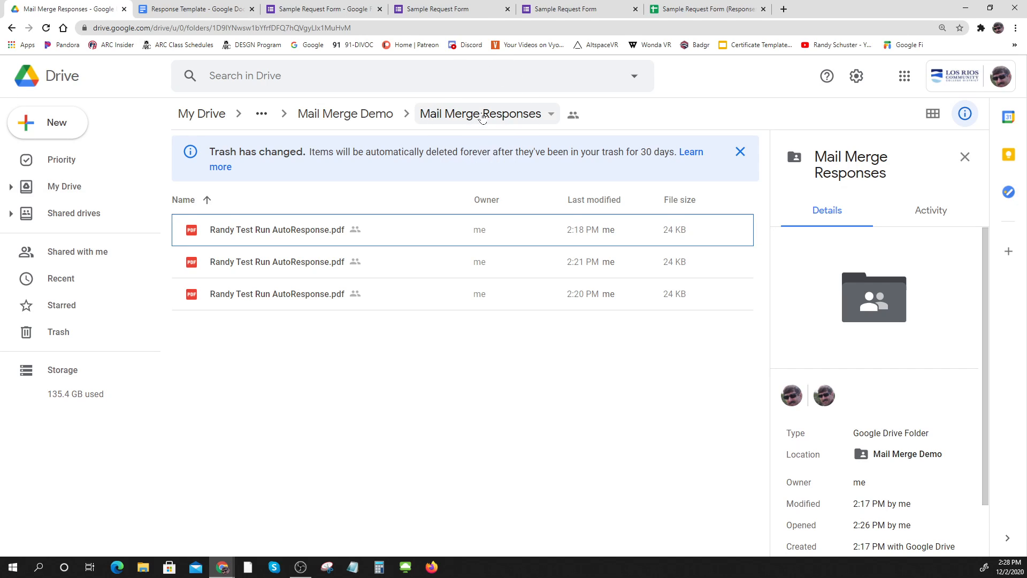
Return to the responses spreadsheet and review Document Studio's subfolder path and File Sharing Permissions settings.
{"action": "left_click", "coordinate": [690, 9]}
{"action": "scroll", "coordinate": [937, 374], "scroll_direction": "down", "scroll_amount": 3}
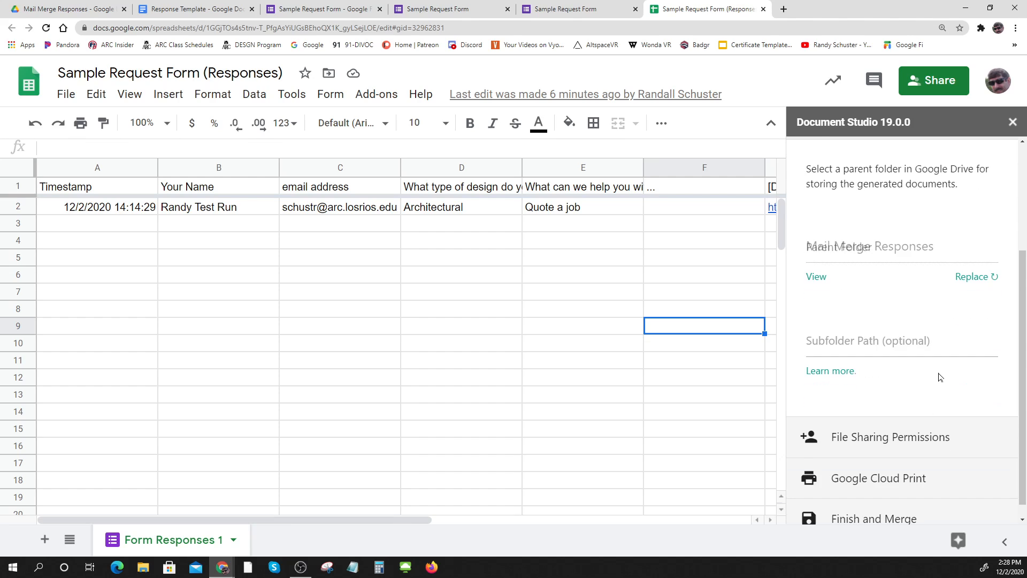
{"action": "left_click", "coordinate": [864, 427]}
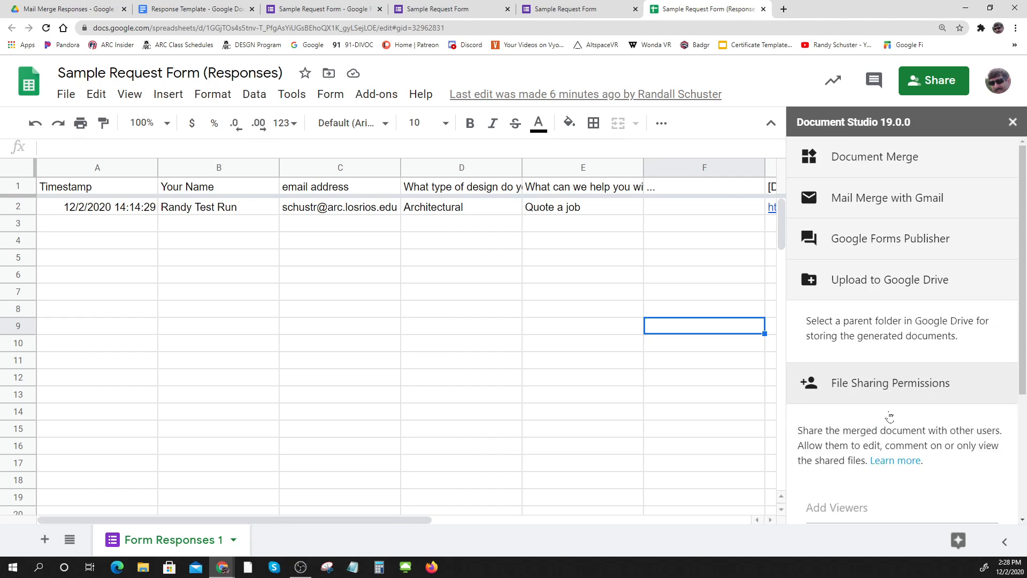
{"action": "scroll", "coordinate": [896, 339], "scroll_direction": "down", "scroll_amount": 3}
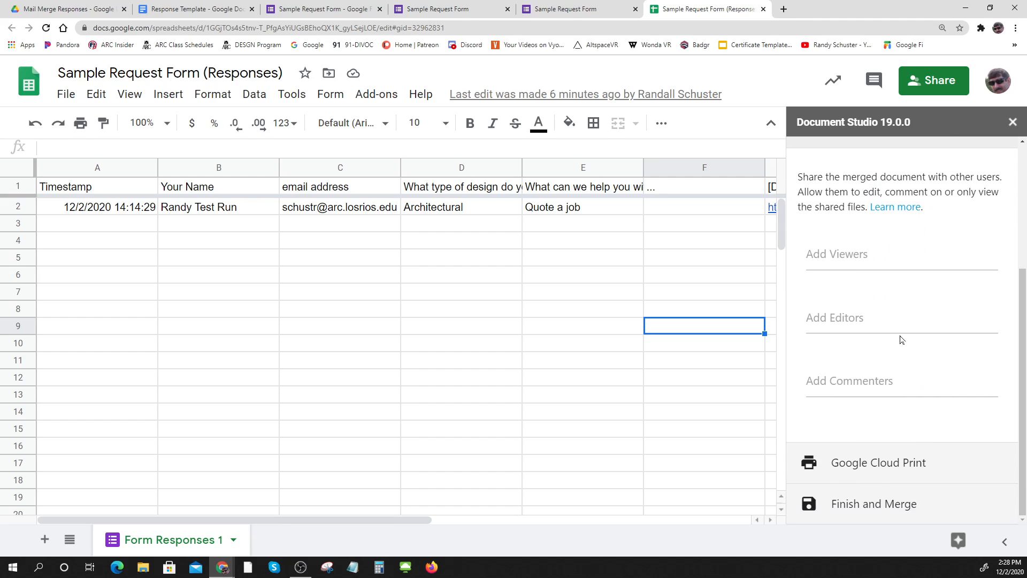
In Document Studio's Finish and Merge settings, turn off Merge Documents Now.
{"action": "left_click", "coordinate": [863, 505]}
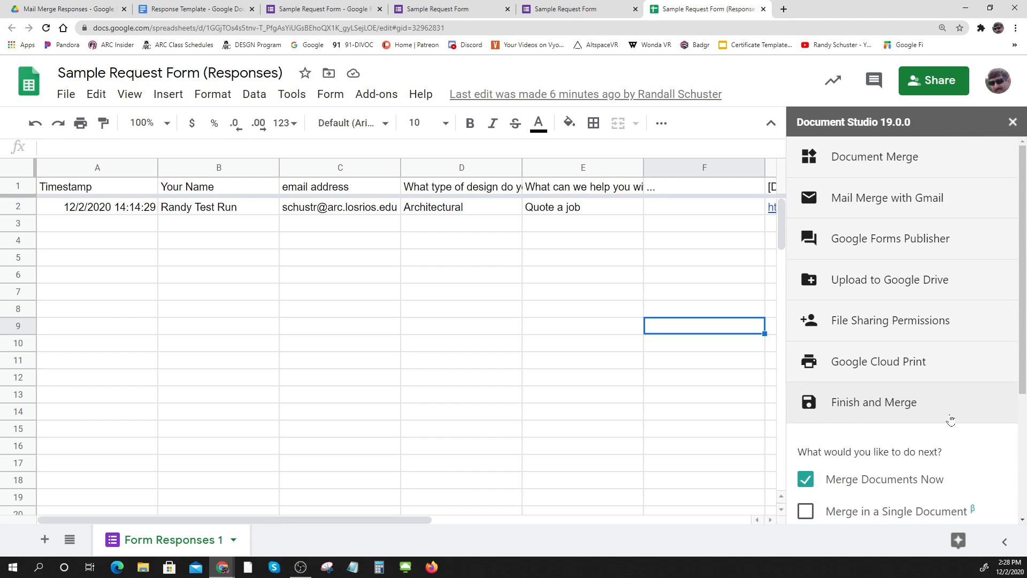
{"action": "scroll", "coordinate": [951, 422], "scroll_direction": "down", "scroll_amount": 3}
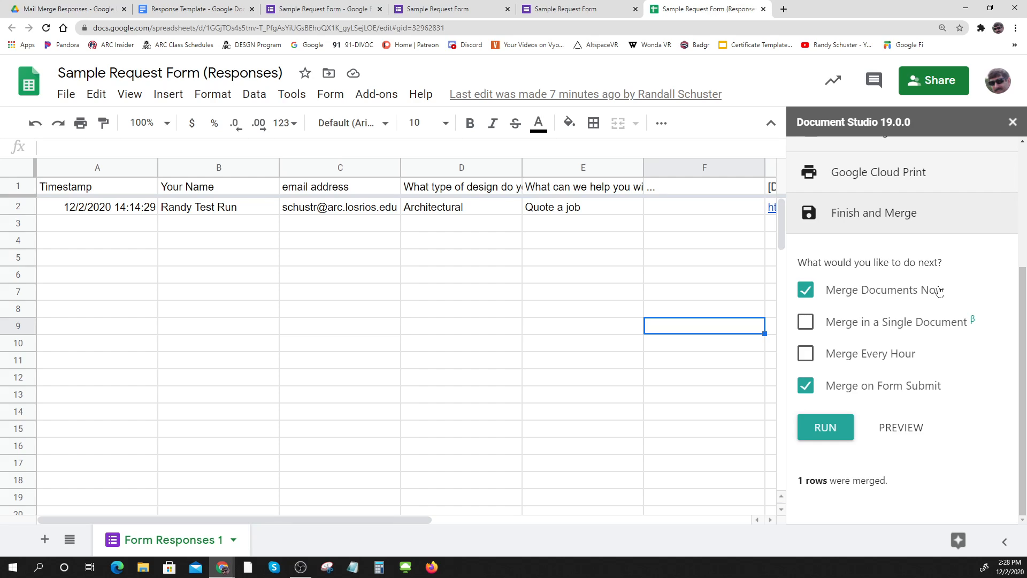
{"action": "left_click", "coordinate": [809, 291]}
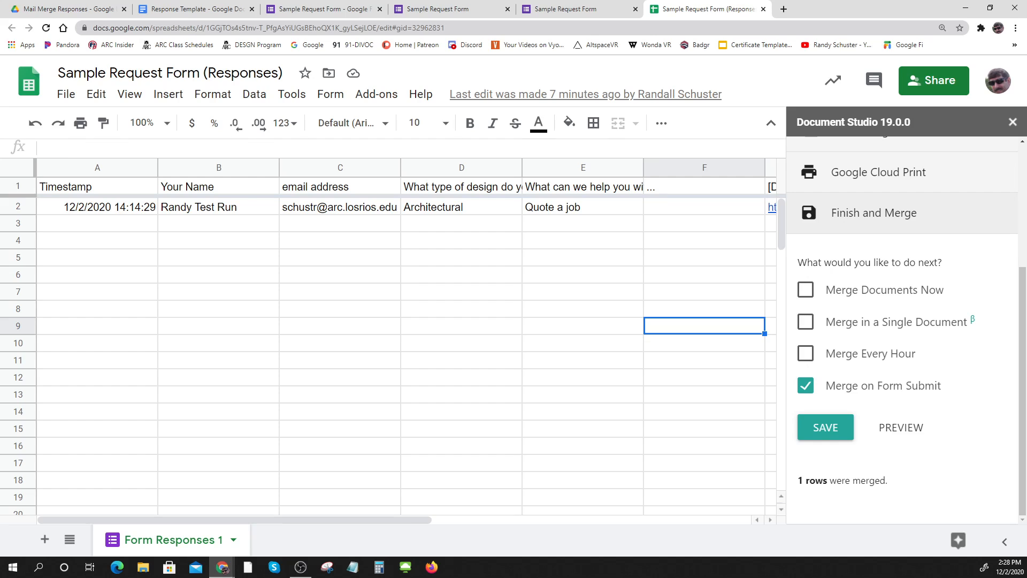
Start another response in the Sample Request Form and enter the respondent's name and email address.
{"action": "left_click", "coordinate": [568, 11]}
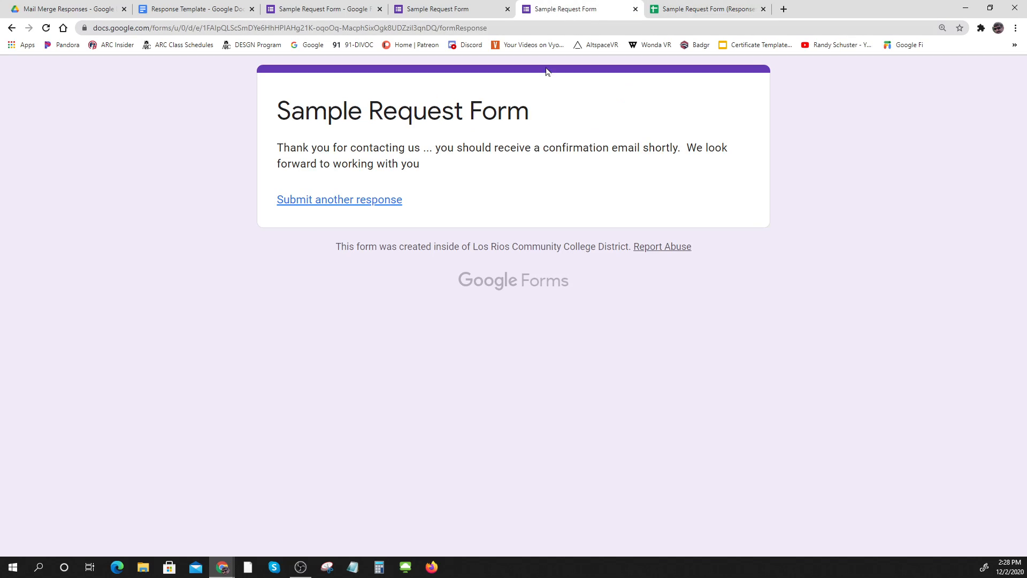
{"action": "left_click", "coordinate": [346, 200]}
{"action": "left_click", "coordinate": [313, 271]}
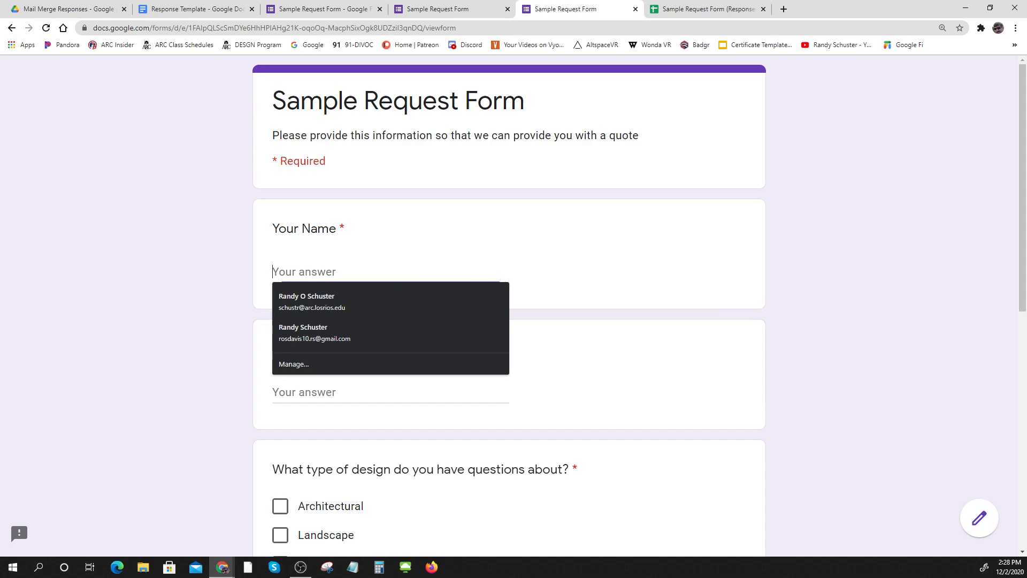
{"action": "type", "text": "Randy Demo"}
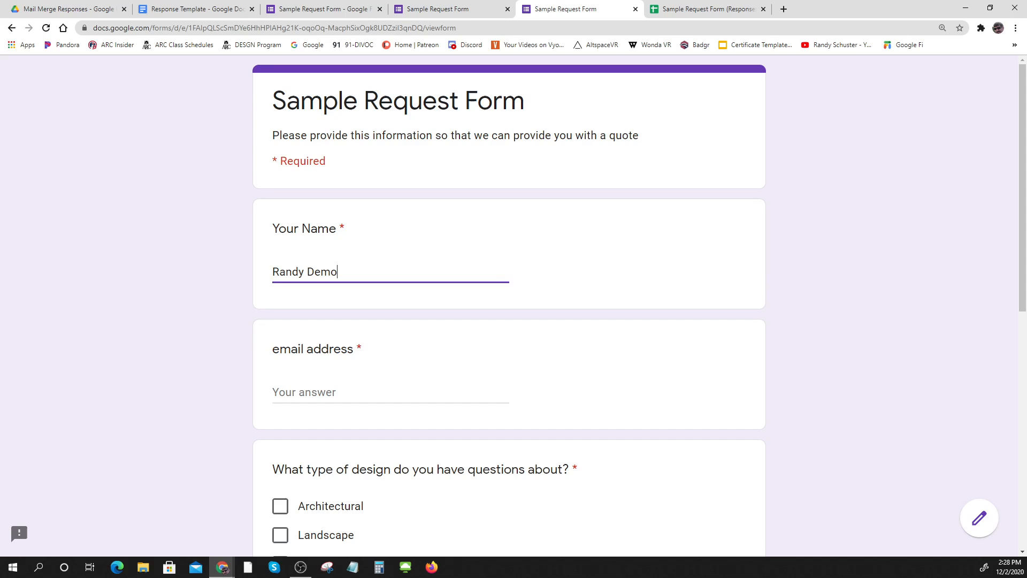
{"action": "type", "text": " Video"}
{"action": "key", "text": "Tab"}
{"action": "type", "text": "s"}
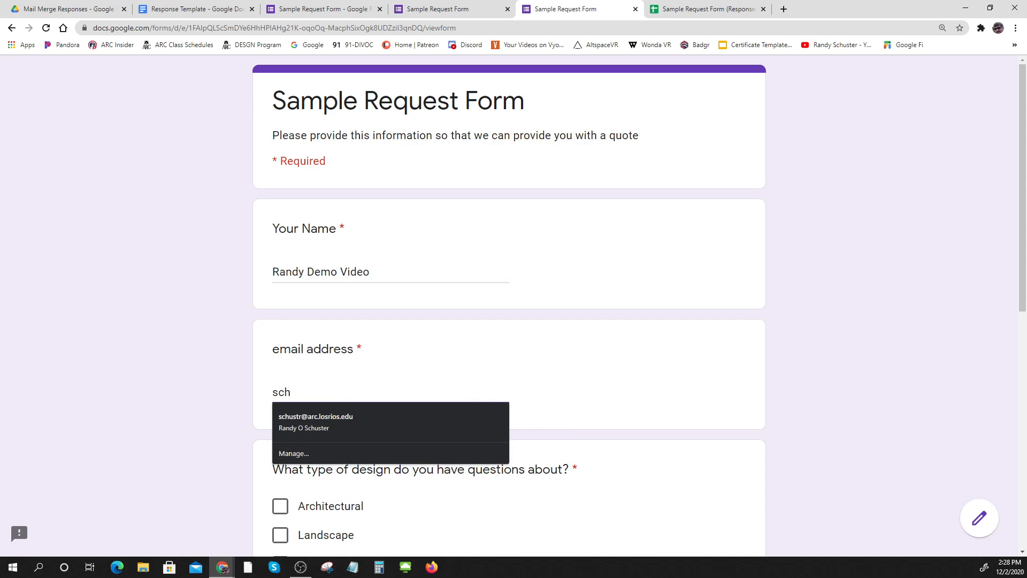
{"action": "type", "text": "ch"}
{"action": "left_click", "coordinate": [339, 416]}
Choose Civil as the design type and Review a job as the help needed, and submit the form.
{"action": "scroll", "coordinate": [341, 419], "scroll_direction": "down", "scroll_amount": 3}
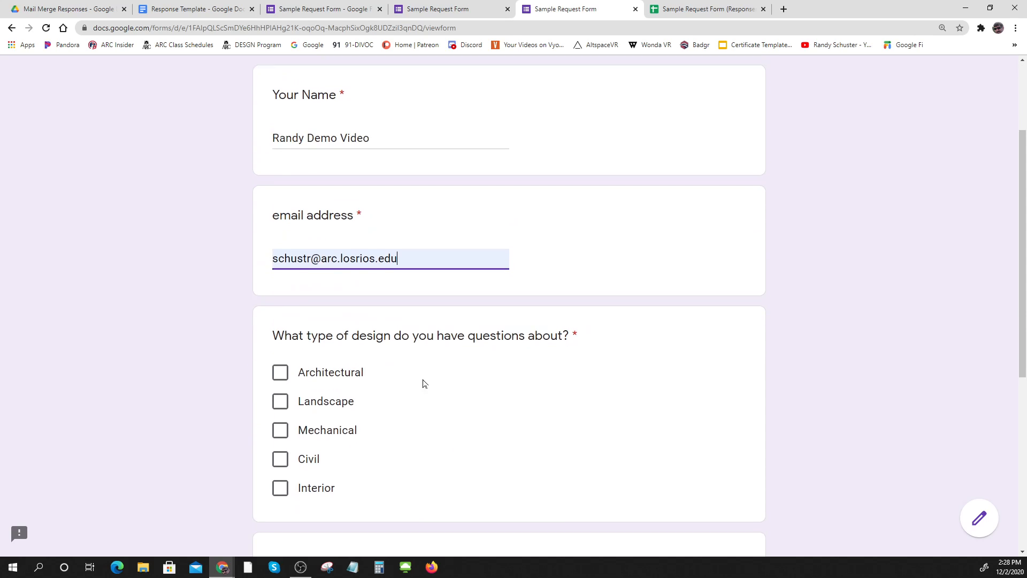
{"action": "scroll", "coordinate": [422, 384], "scroll_direction": "down", "scroll_amount": 2}
{"action": "left_click", "coordinate": [280, 378]}
{"action": "scroll", "coordinate": [372, 363], "scroll_direction": "down", "scroll_amount": 1}
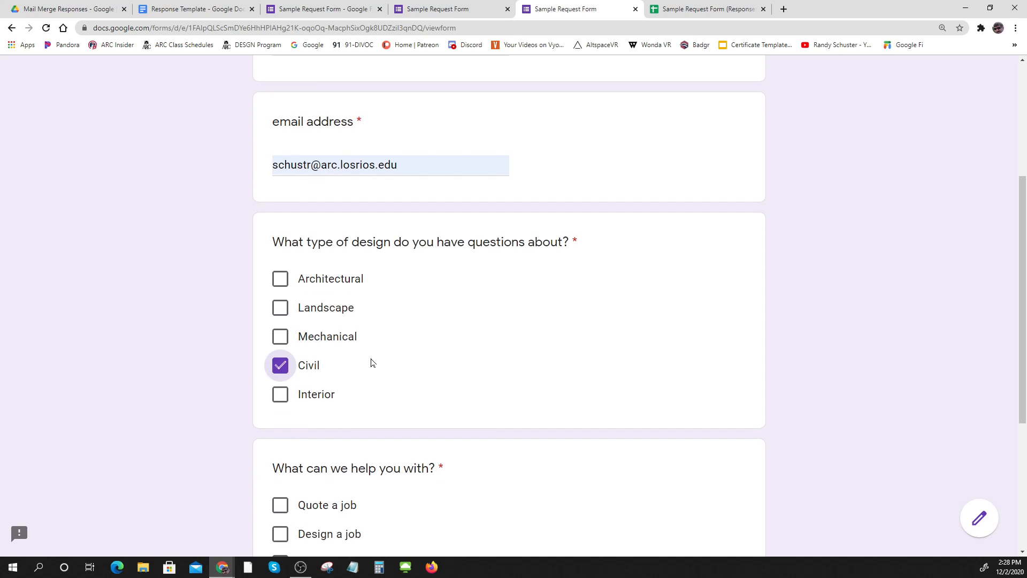
{"action": "scroll", "coordinate": [373, 363], "scroll_direction": "down", "scroll_amount": 3}
{"action": "left_click", "coordinate": [280, 416]}
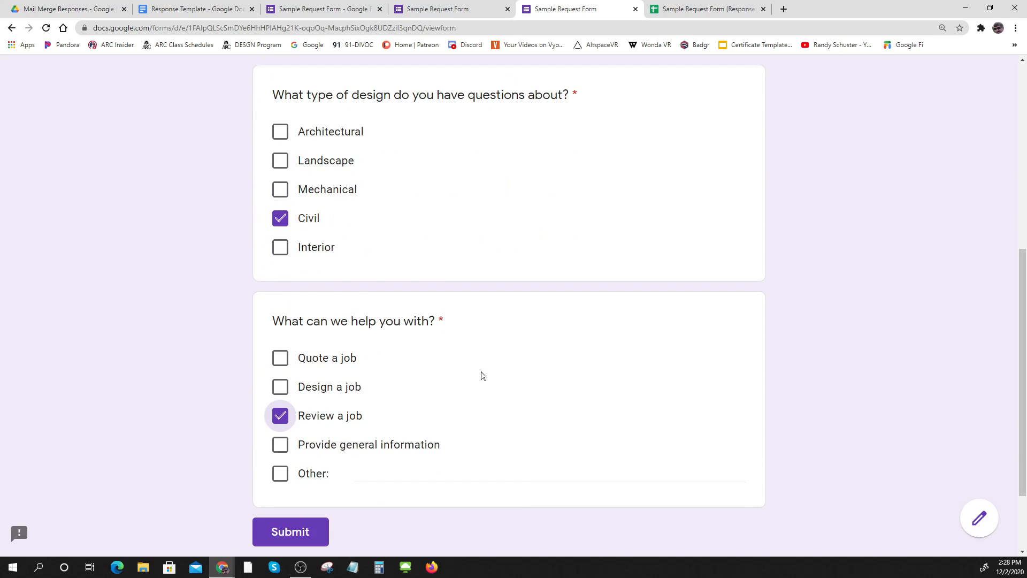
{"action": "left_click", "coordinate": [286, 536]}
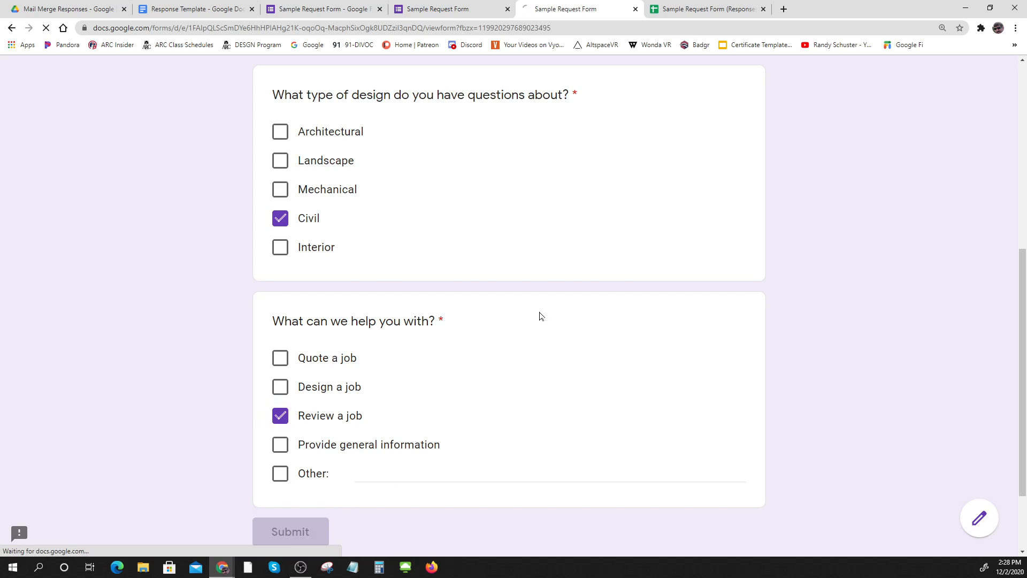
Find the new response in the responses spreadsheet and preview the merged PDF from its File Link cell in row 3.
{"action": "left_click", "coordinate": [673, 15]}
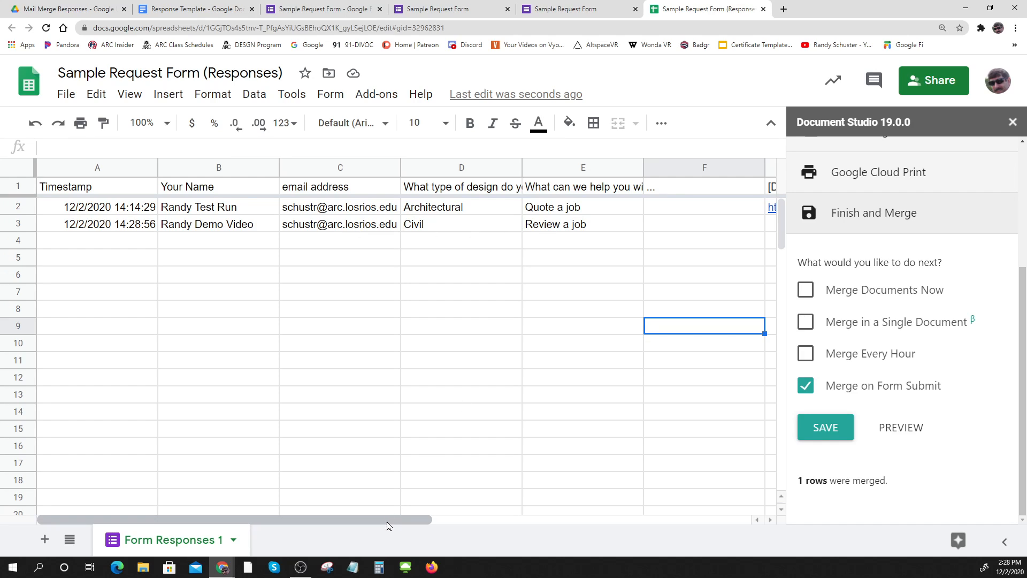
{"action": "left_click_drag", "start_coordinate": [399, 518], "coordinate": [533, 513]}
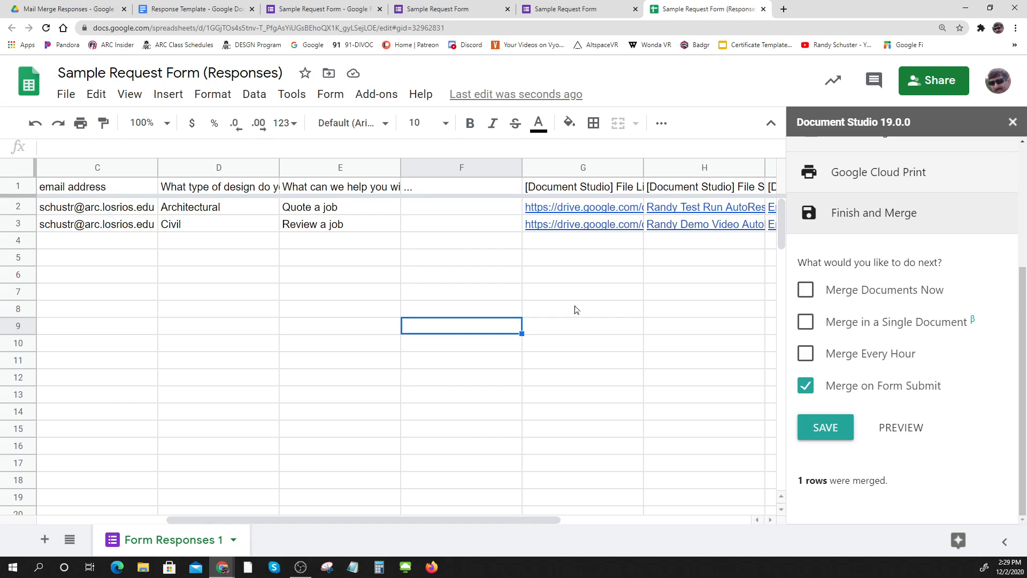
{"action": "mouse_move", "coordinate": [577, 230]}
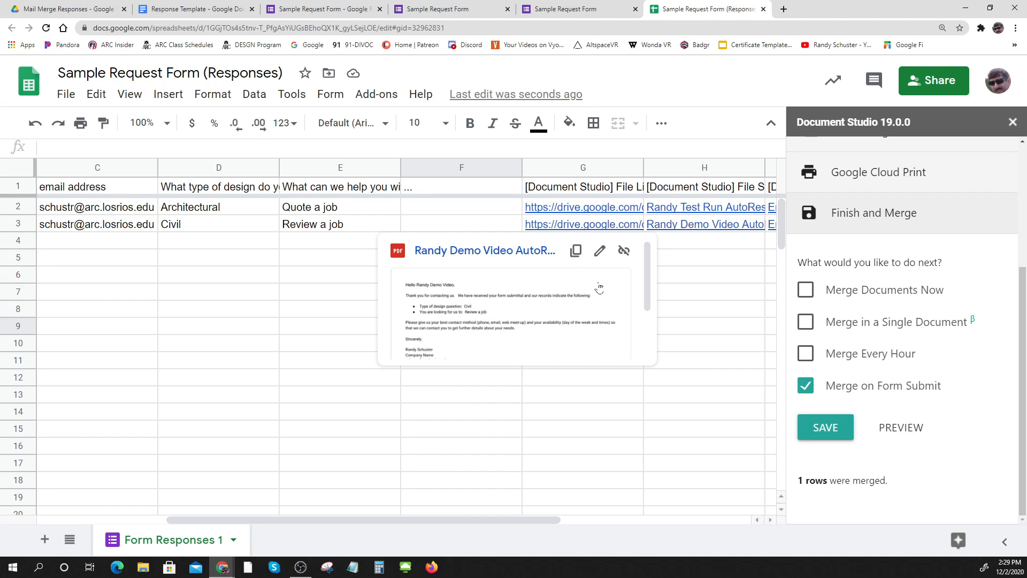
Open the sent email from the Email Status link in row 3 and read the merged message.
{"action": "left_click_drag", "start_coordinate": [455, 519], "coordinate": [615, 515]}
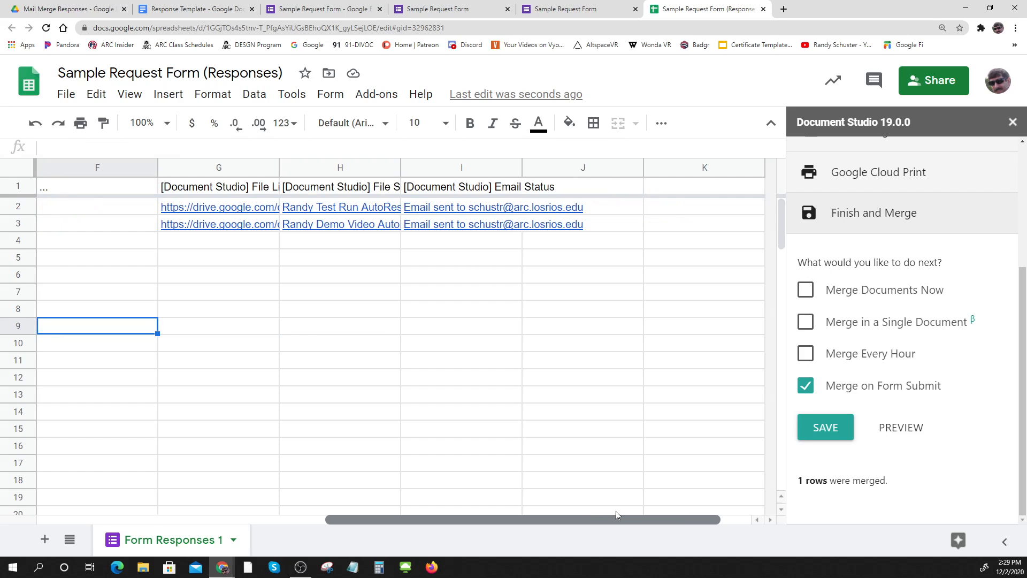
{"action": "left_click", "coordinate": [434, 226]}
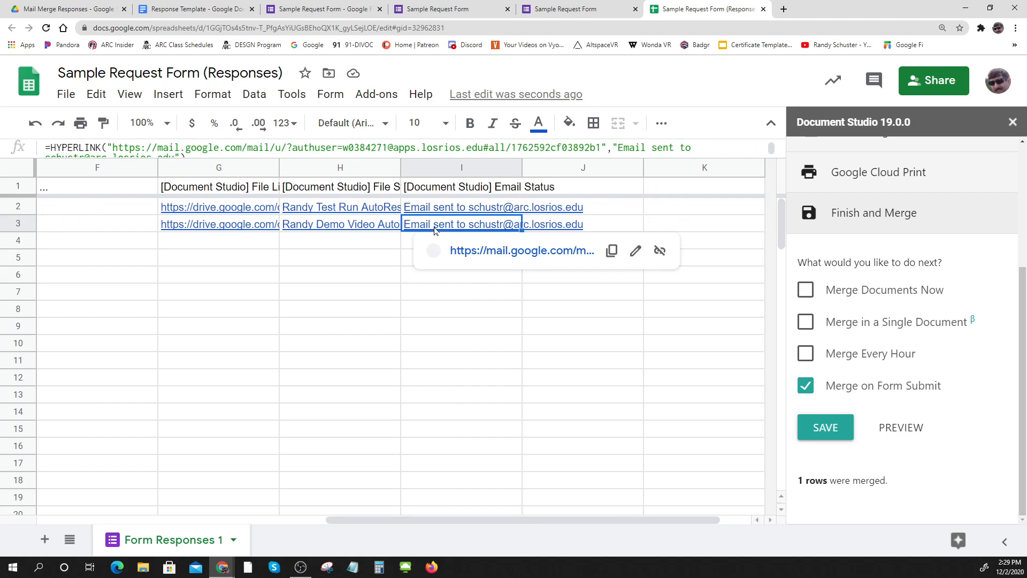
{"action": "left_click", "coordinate": [471, 252]}
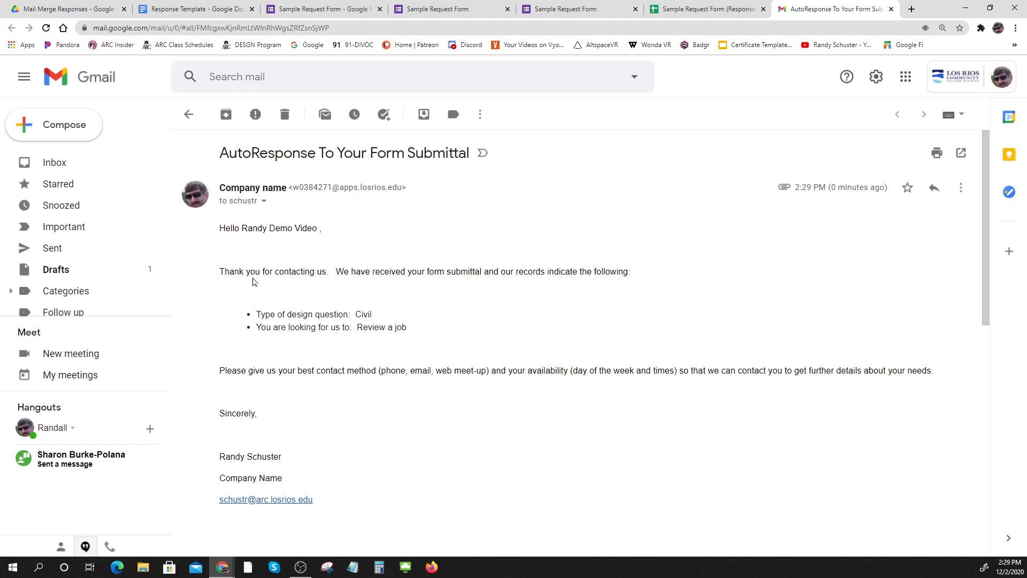
Go back to the responses spreadsheet and open the full merged PDF from the File Link in row 3.
{"action": "left_click", "coordinate": [699, 4]}
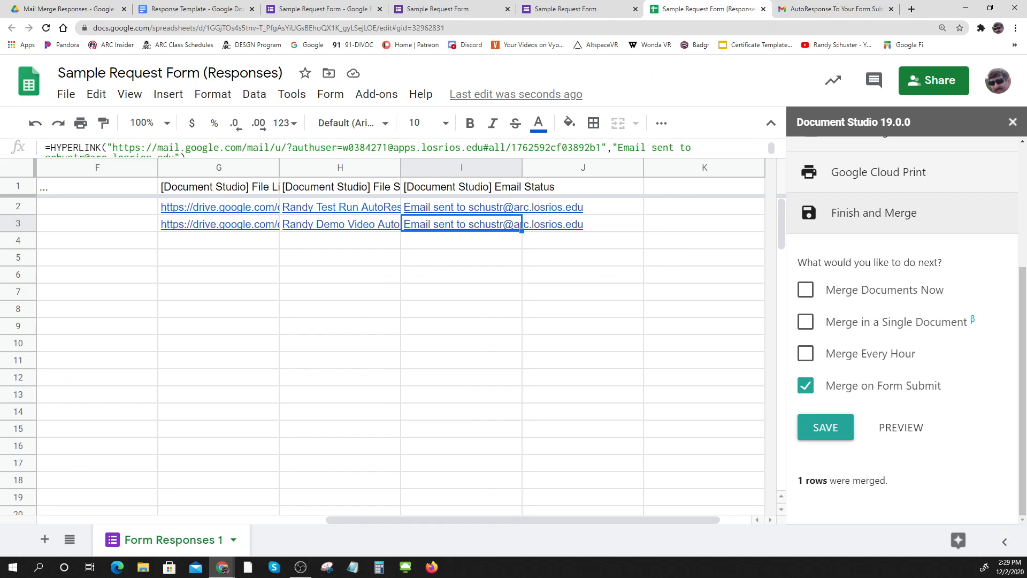
{"action": "mouse_move", "coordinate": [243, 228]}
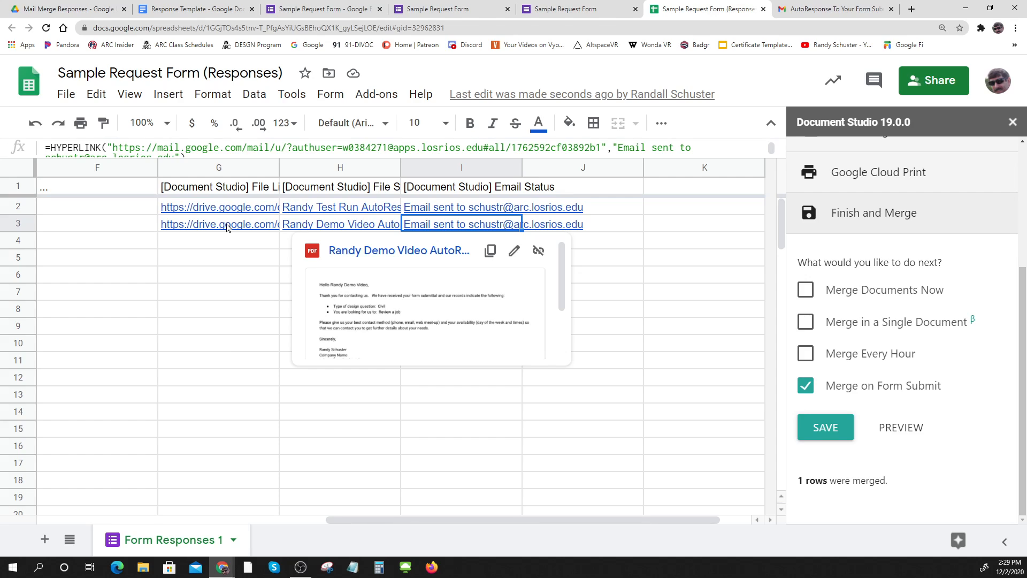
{"action": "left_click", "coordinate": [230, 227]}
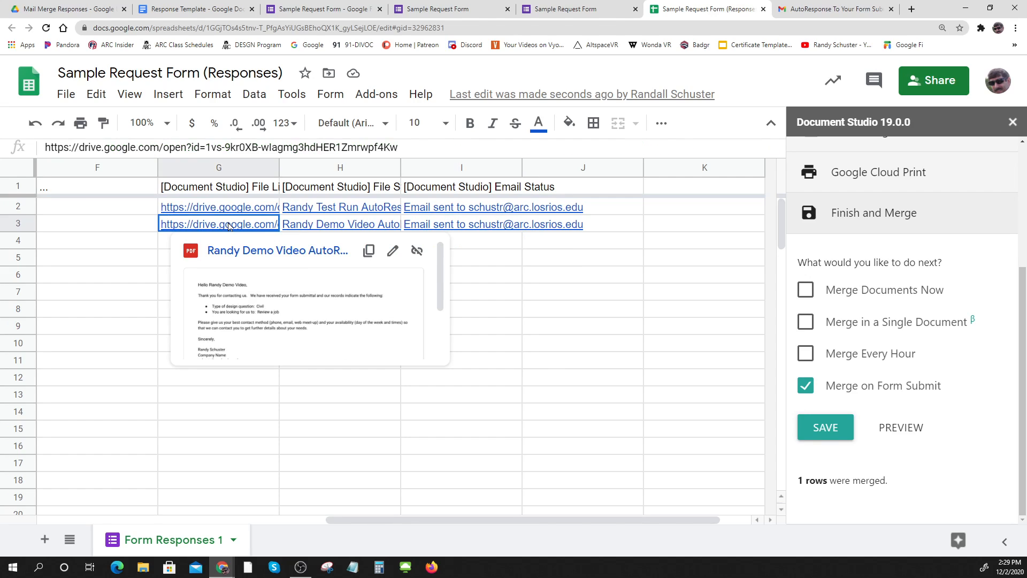
{"action": "left_click", "coordinate": [244, 259]}
{"action": "left_click", "coordinate": [258, 251]}
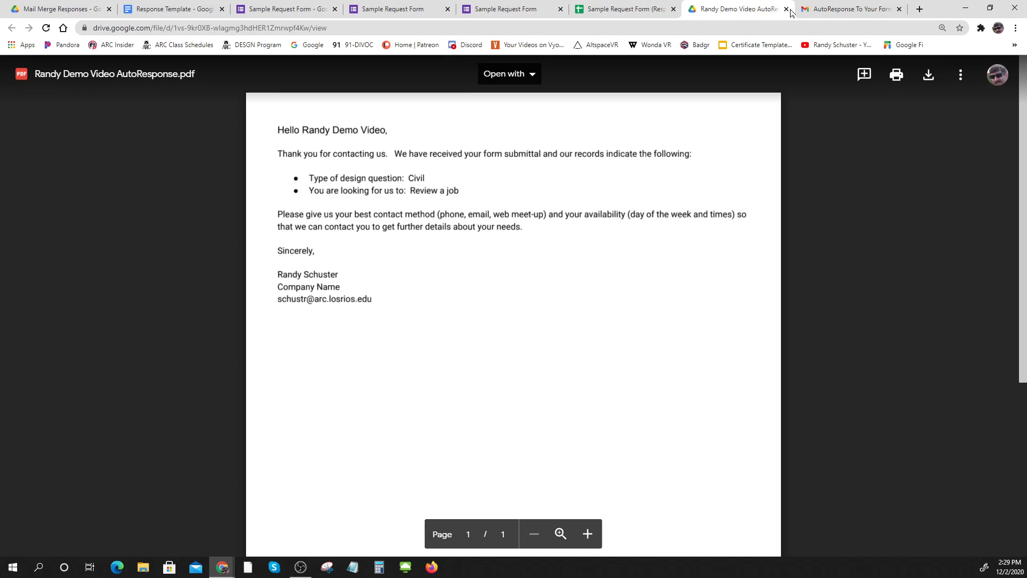
Return to the spreadsheet and review the form response columns alongside Document Studio's sections and merge options.
{"action": "left_click", "coordinate": [630, 14]}
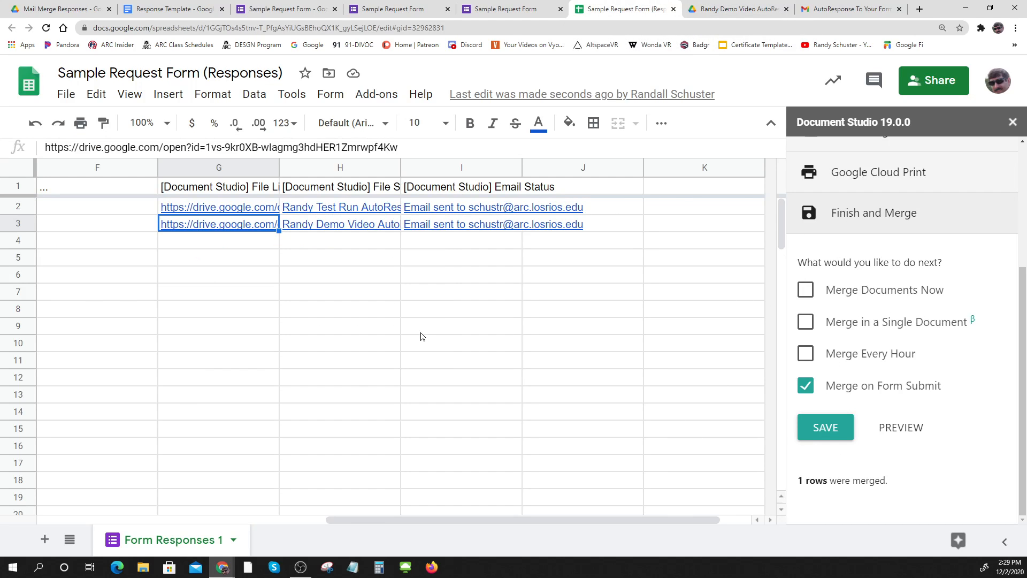
{"action": "left_click_drag", "start_coordinate": [381, 518], "coordinate": [158, 518]}
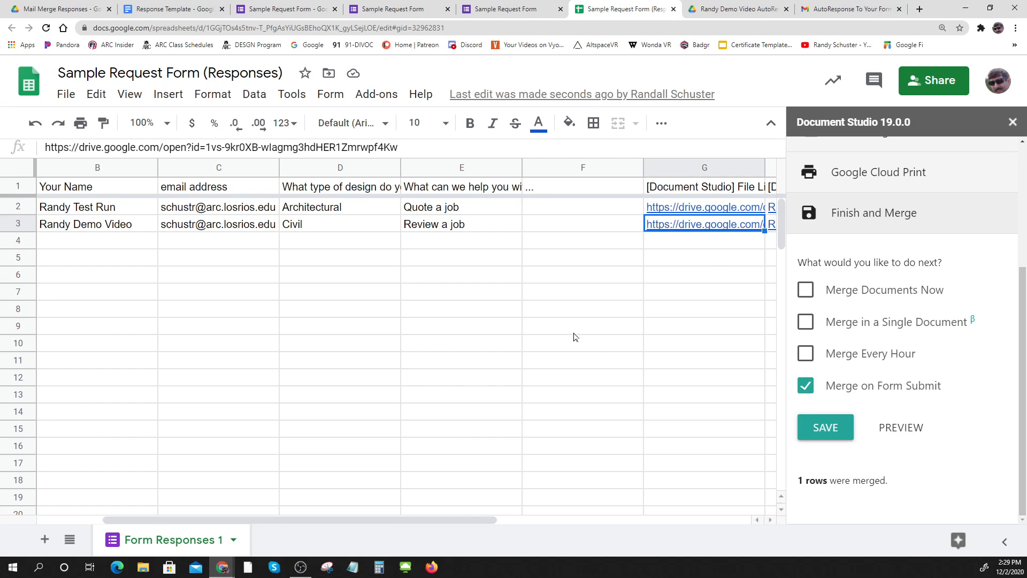
{"action": "scroll", "coordinate": [897, 321], "scroll_direction": "up", "scroll_amount": 3}
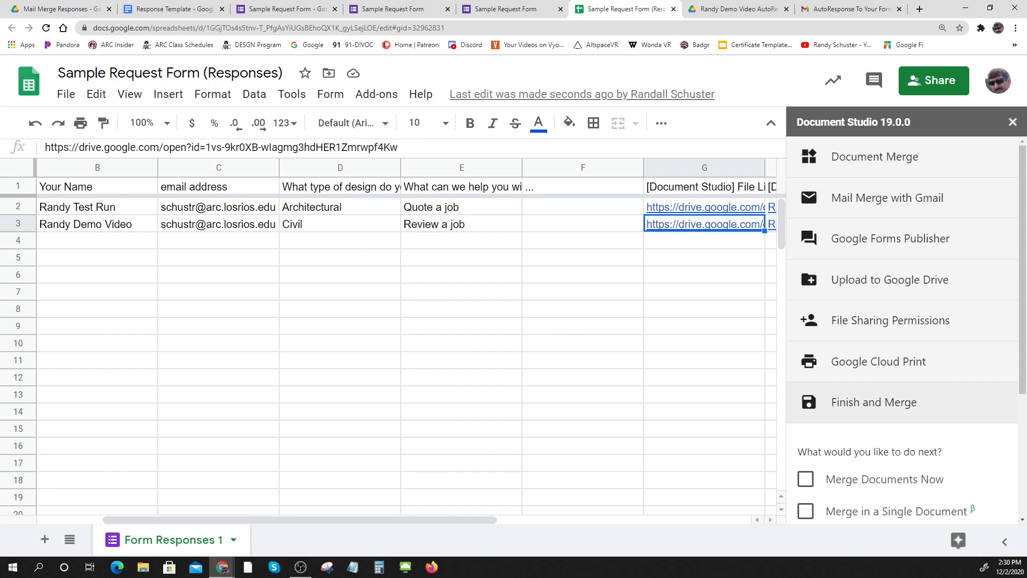
{"action": "key", "text": "ctrl"}
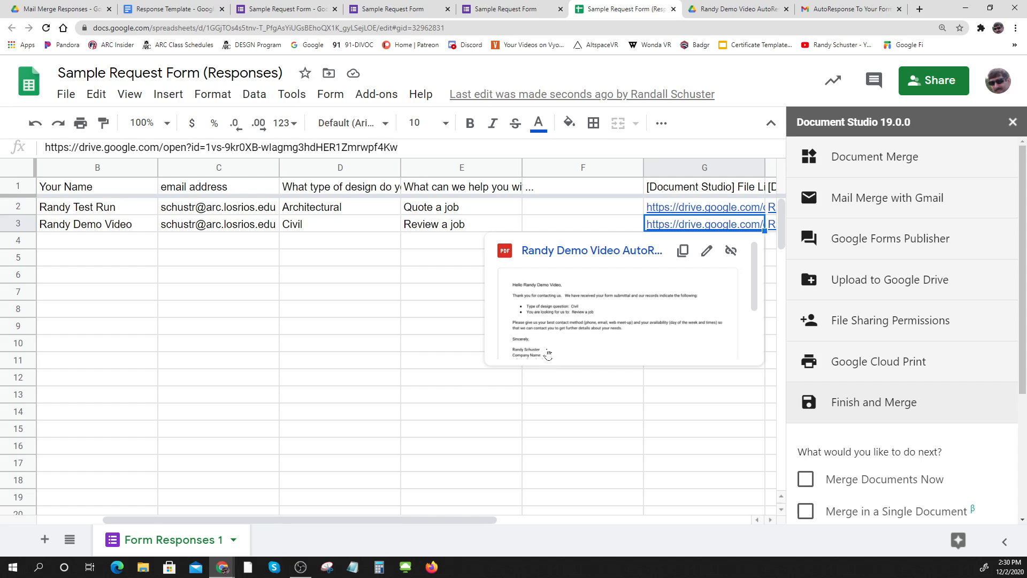
{"action": "scroll", "coordinate": [896, 465], "scroll_direction": "down", "scroll_amount": 4}
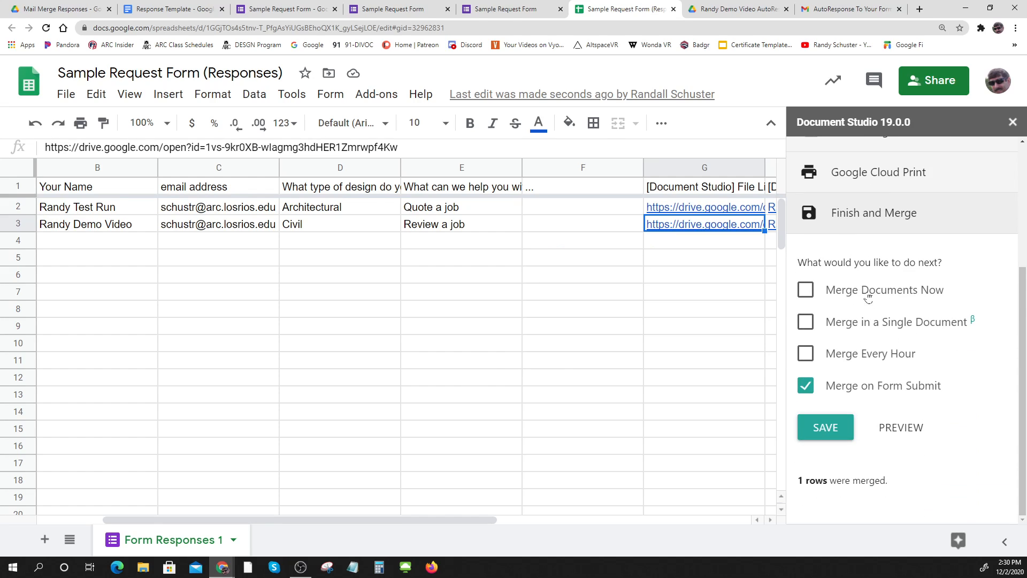
Highlight the Document Studio add-on's title and preview the generated file linked in row 2.
{"action": "left_click", "coordinate": [521, 325]}
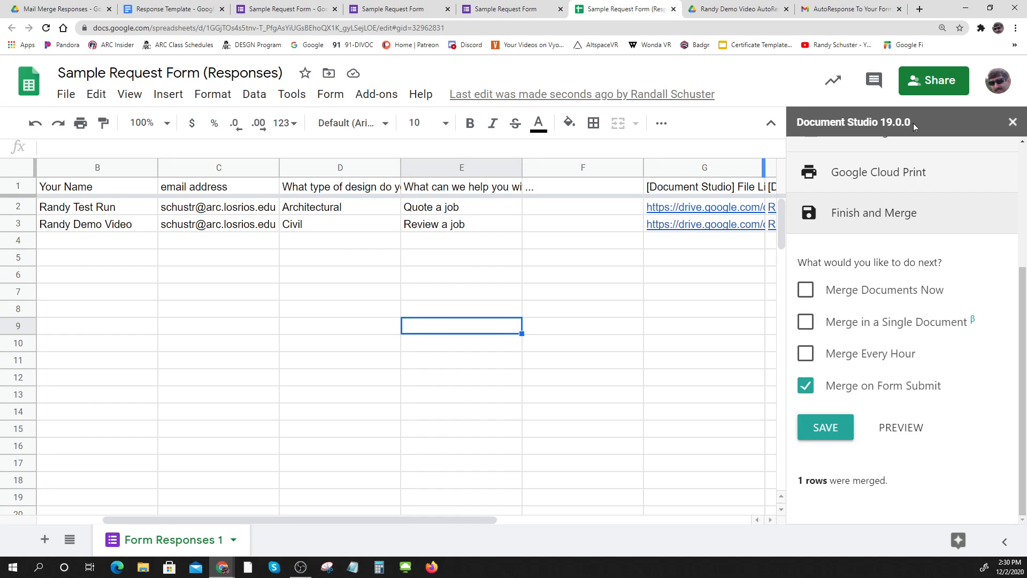
{"action": "left_click_drag", "start_coordinate": [913, 123], "coordinate": [904, 123]}
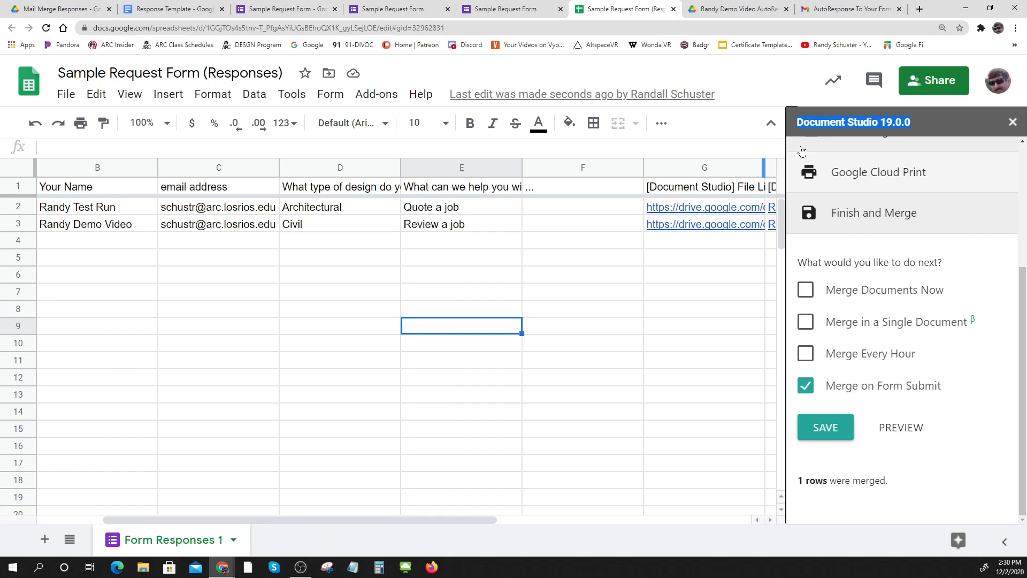
{"action": "mouse_move", "coordinate": [710, 208]}
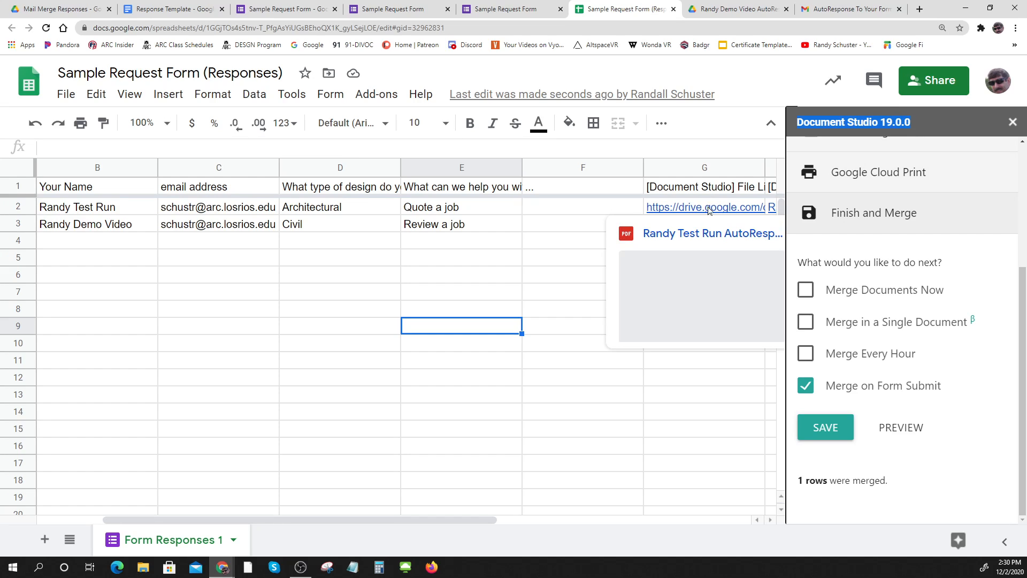